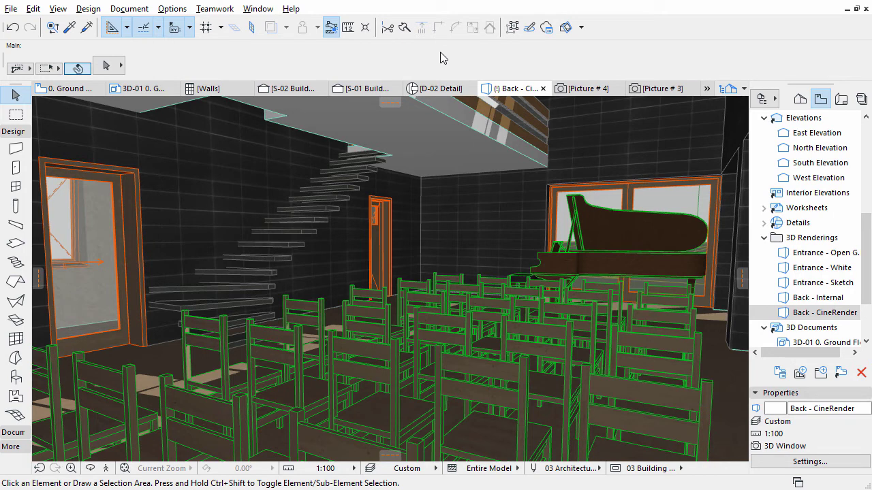
Expand the Toolbox's More section and activate the Lamp tool
{"action": "left_click", "coordinate": [15, 132]}
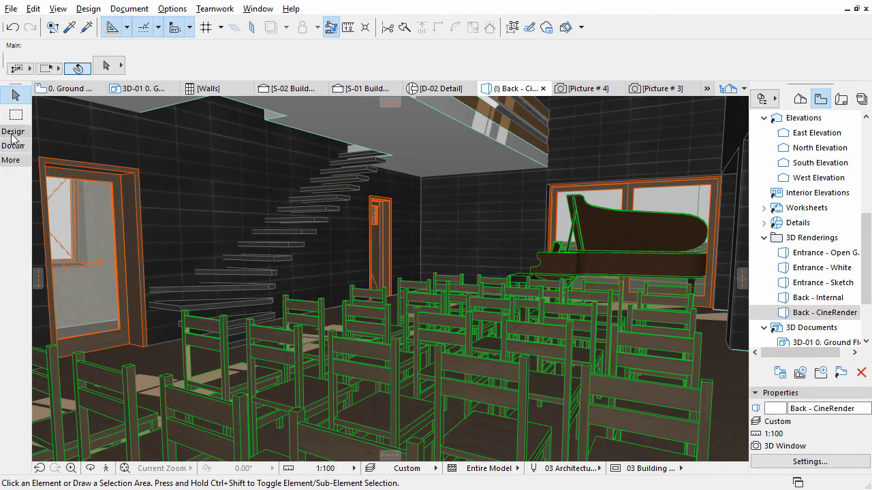
{"action": "left_click", "coordinate": [11, 160]}
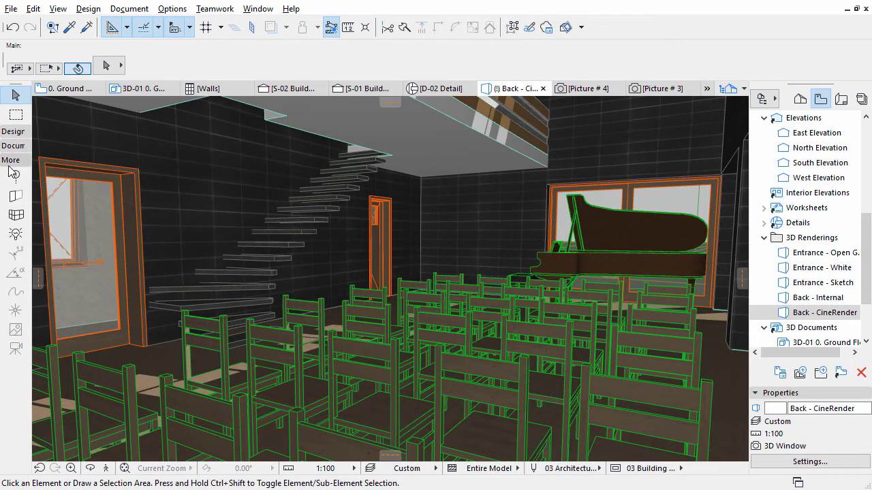
{"action": "left_click", "coordinate": [15, 234]}
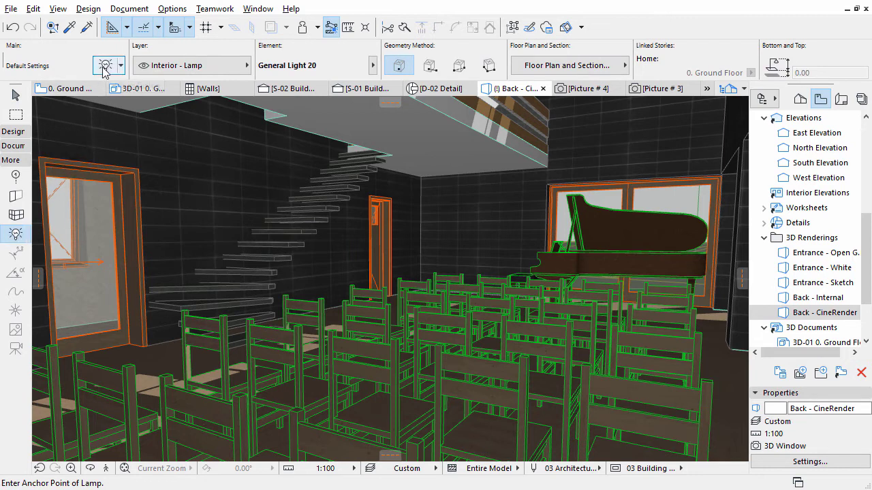
Set the default lamp to Interior Lamps 20 > Ceiling Lamp 20 with lamp style Type 10
{"action": "left_click", "coordinate": [104, 69]}
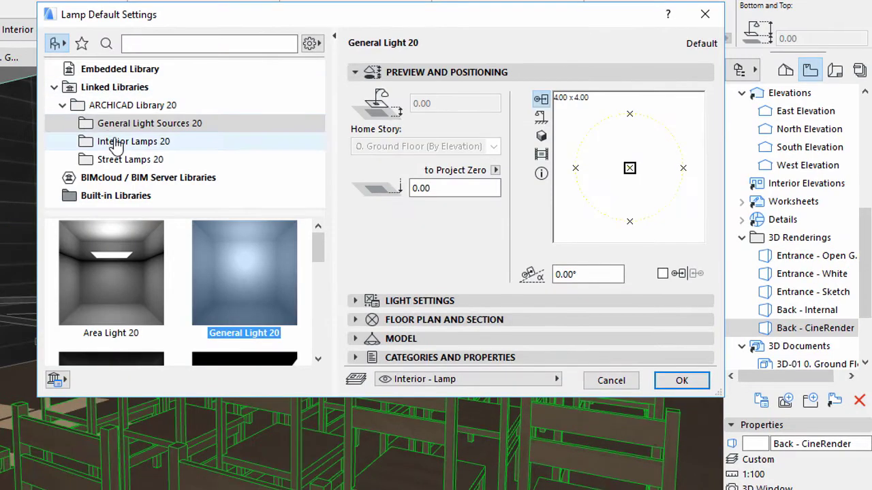
{"action": "left_click", "coordinate": [113, 143]}
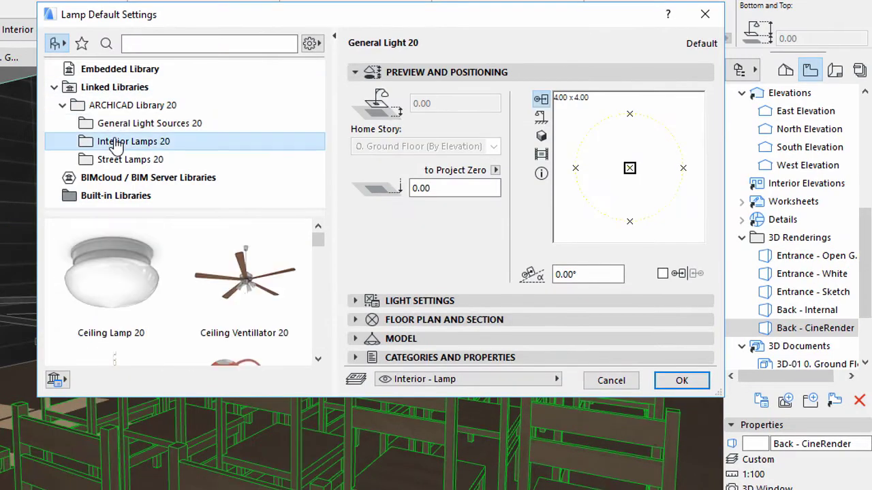
{"action": "left_click", "coordinate": [120, 253]}
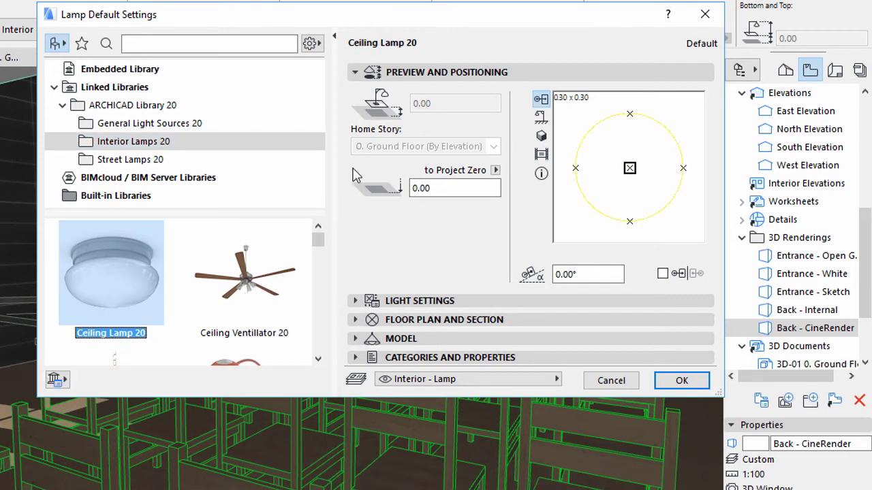
{"action": "left_click", "coordinate": [355, 74]}
{"action": "left_click", "coordinate": [355, 90]}
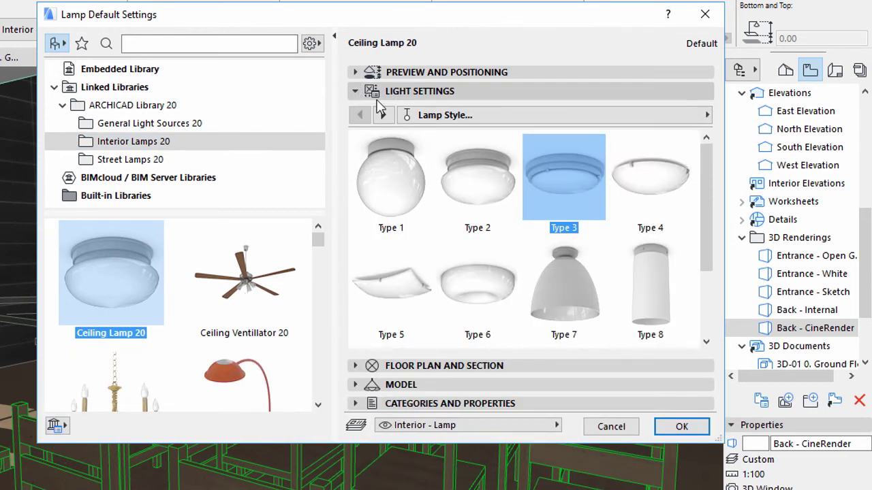
{"action": "scroll", "coordinate": [711, 267], "scroll_direction": "down", "scroll_amount": 1}
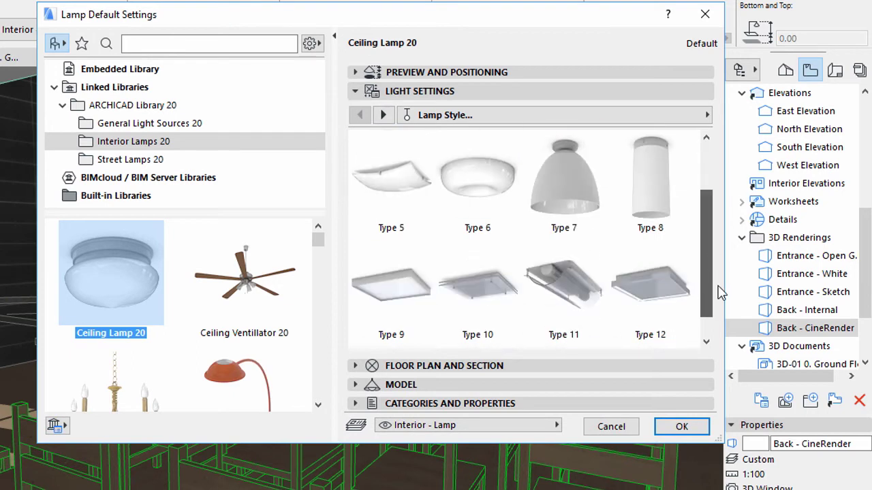
{"action": "left_click", "coordinate": [491, 310]}
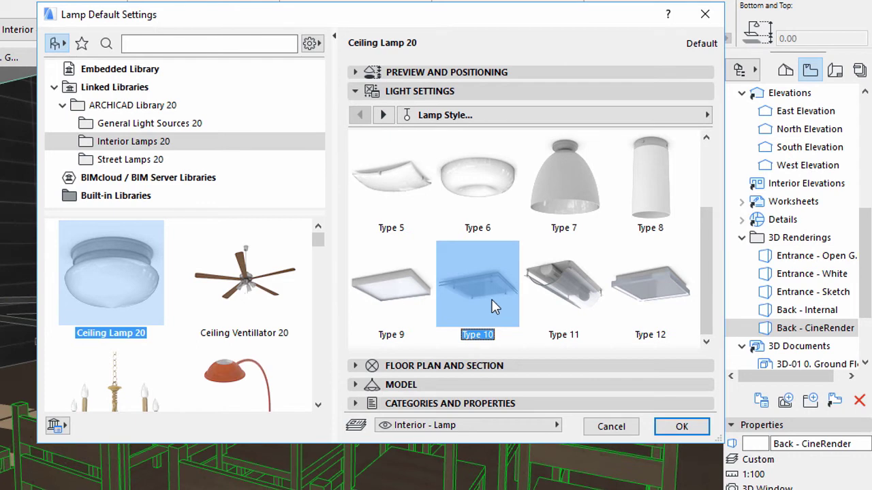
Switch the lamp's Light Settings page to Light Parameters
{"action": "left_click", "coordinate": [589, 119]}
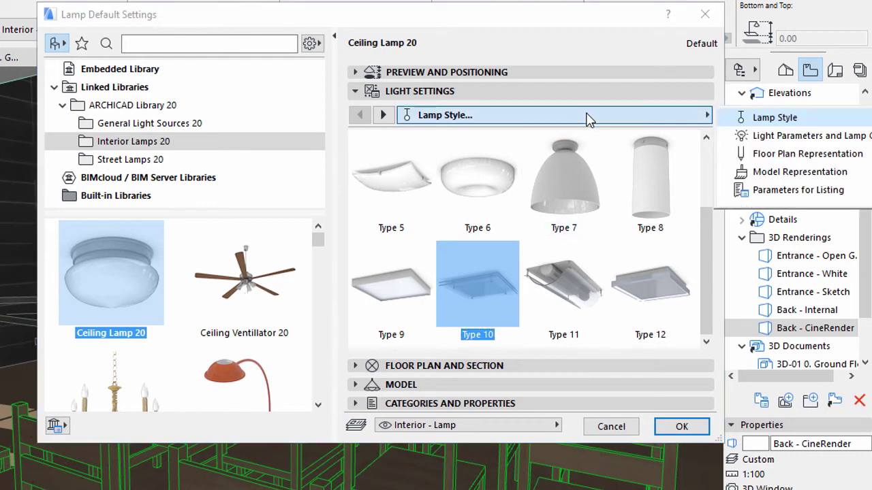
{"action": "left_click", "coordinate": [754, 138]}
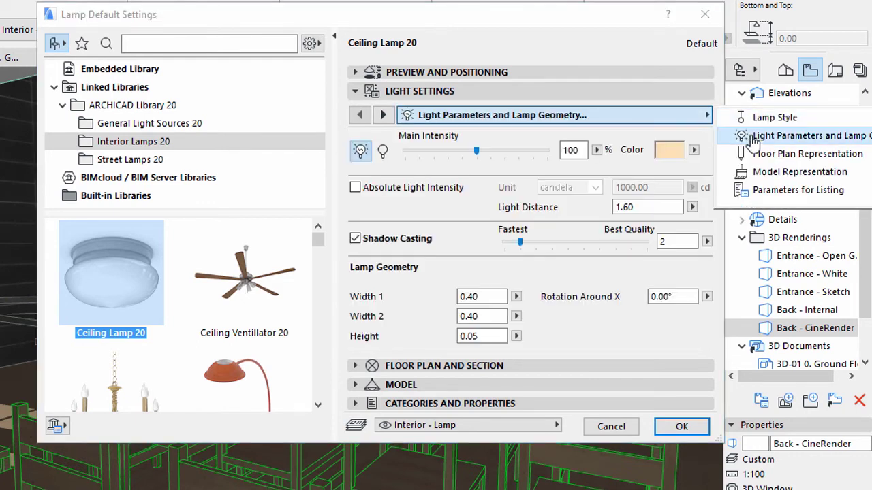
{"action": "left_click", "coordinate": [584, 152]}
{"action": "left_click_drag", "start_coordinate": [585, 151], "coordinate": [558, 152]}
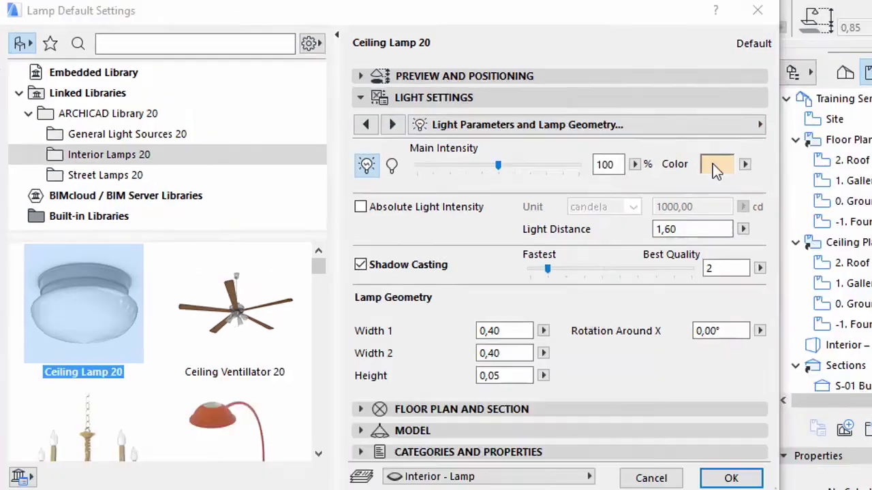
Set the lamp light colour to Red 254, Green 236, Blue 182
{"action": "left_click", "coordinate": [714, 164]}
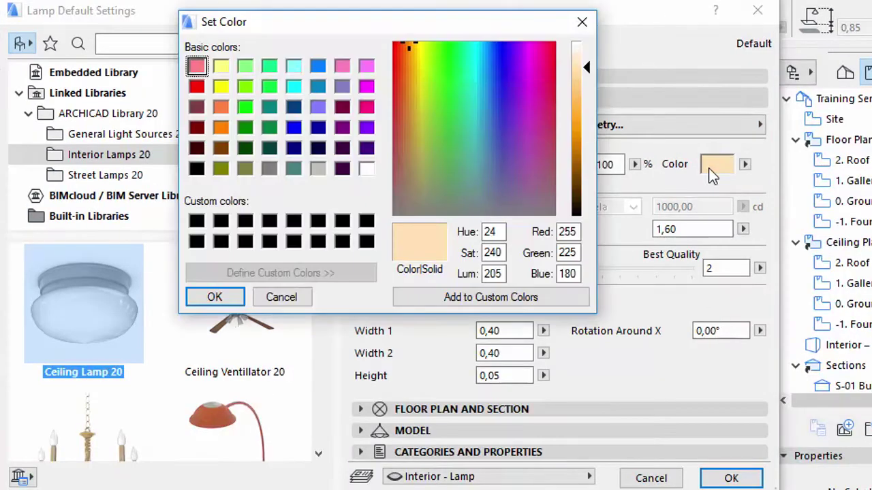
{"action": "left_click_drag", "start_coordinate": [581, 232], "coordinate": [538, 233]}
{"action": "type", "text": "254"}
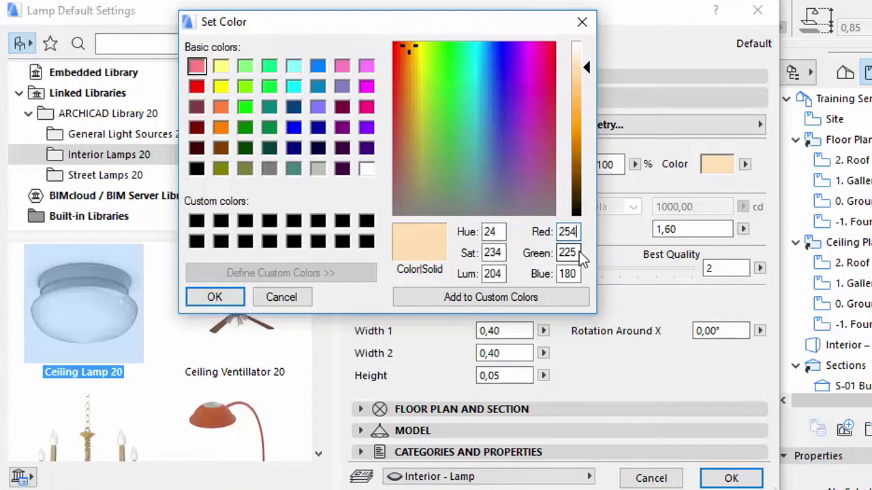
{"action": "key", "text": "Tab"}
{"action": "type", "text": "236"}
{"action": "key", "text": "Tab"}
{"action": "type", "text": "182"}
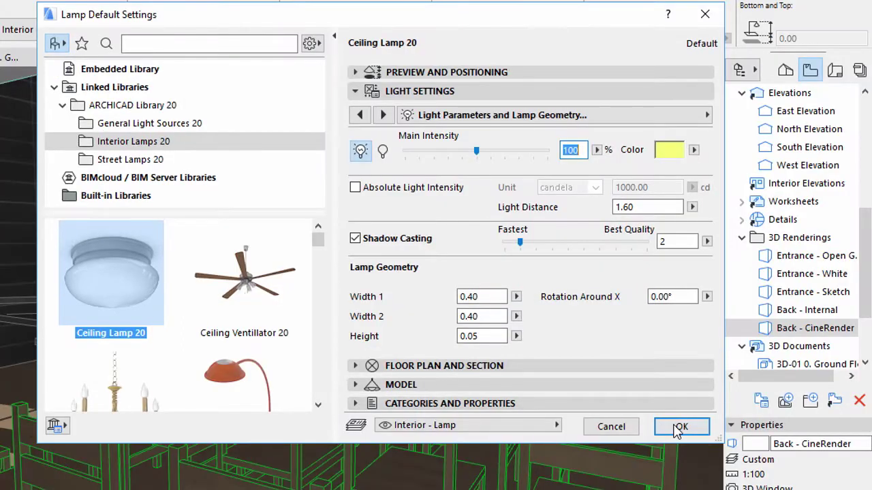
Place three Ceiling Lamp 20 fixtures on the grey ceiling, then recheck the pale-yellow colour
{"action": "left_click", "coordinate": [681, 428]}
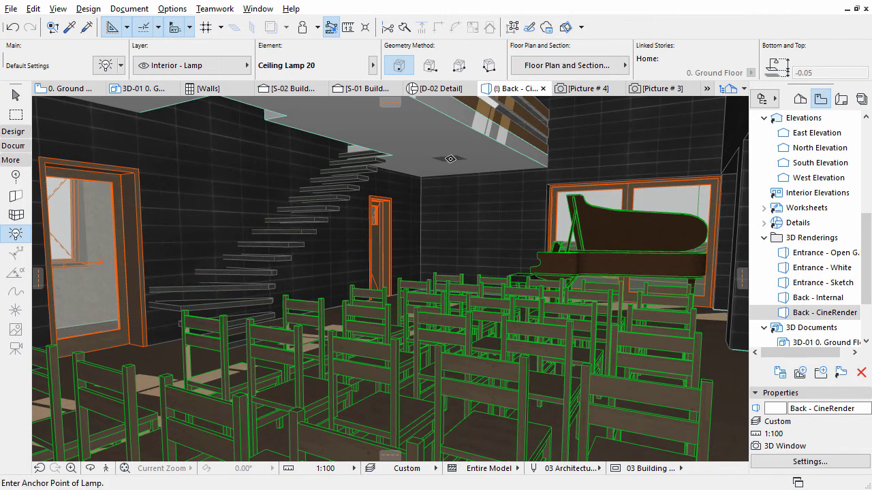
{"action": "left_click", "coordinate": [450, 158]}
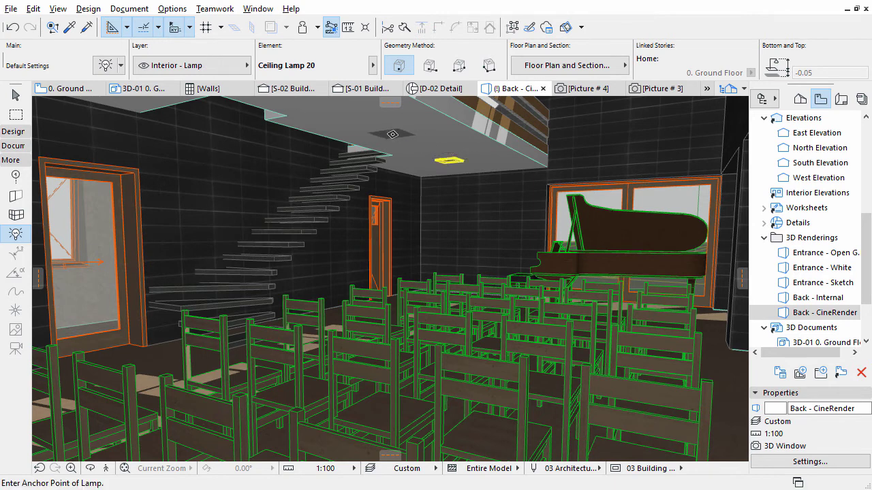
{"action": "left_click", "coordinate": [392, 134]}
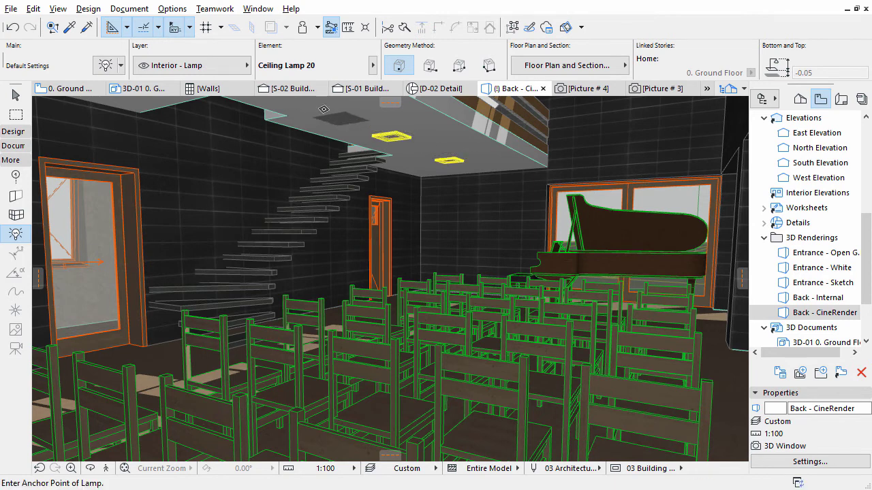
{"action": "middle_click_drag", "start_coordinate": [381, 135], "coordinate": [326, 144]}
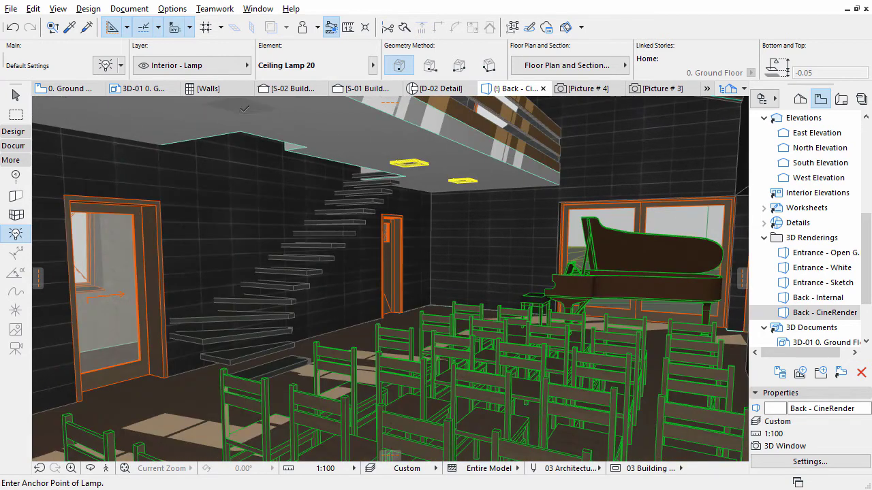
{"action": "left_click", "coordinate": [244, 111]}
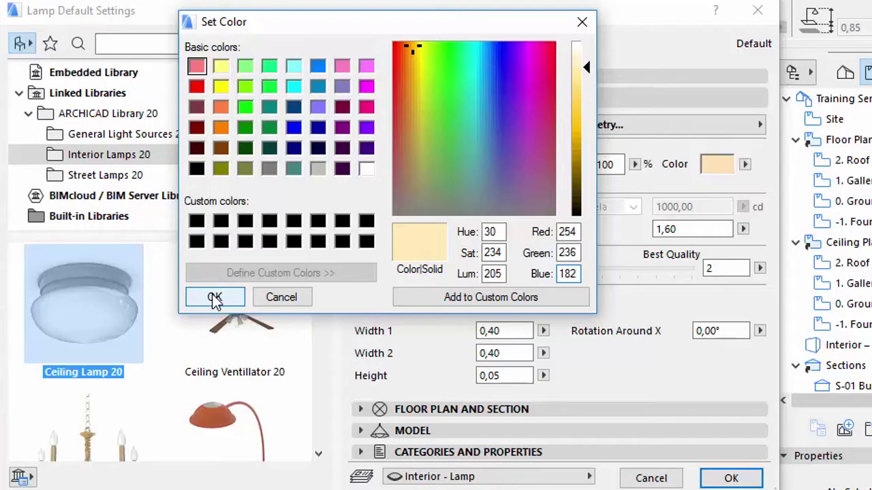
{"action": "left_click", "coordinate": [215, 299]}
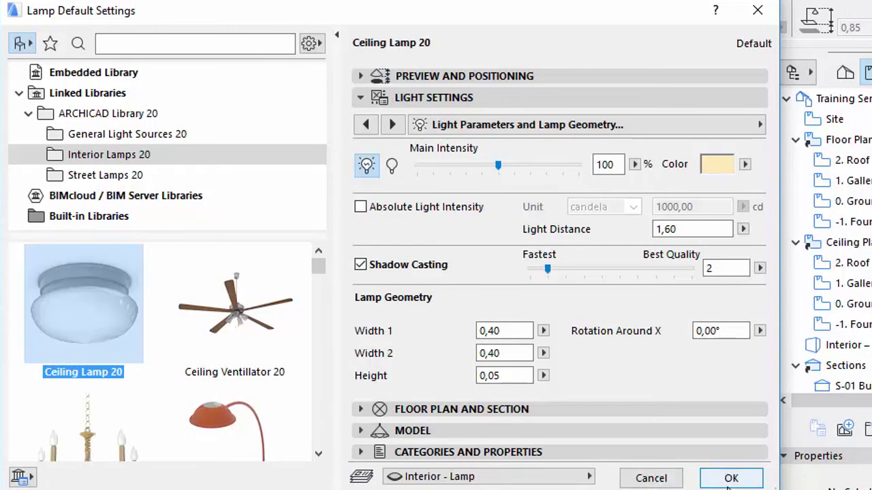
Drag the Ceiling Lamp 20 in the exhibition space slightly higher on the plan
{"action": "left_click", "coordinate": [730, 478]}
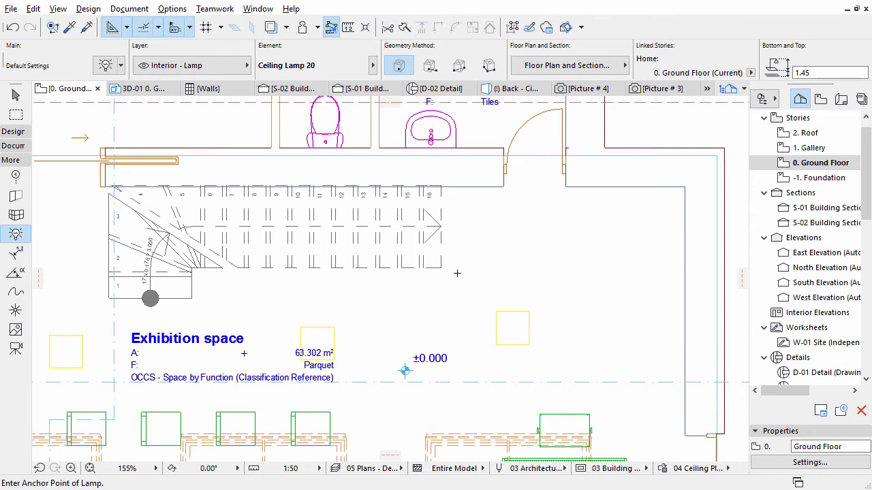
{"action": "left_click", "coordinate": [332, 332], "text": "shift"}
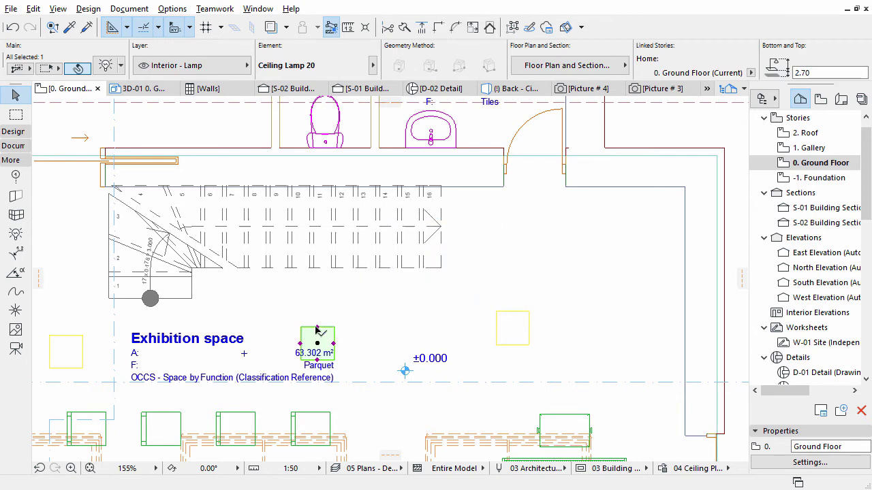
{"action": "left_click", "coordinate": [317, 330]}
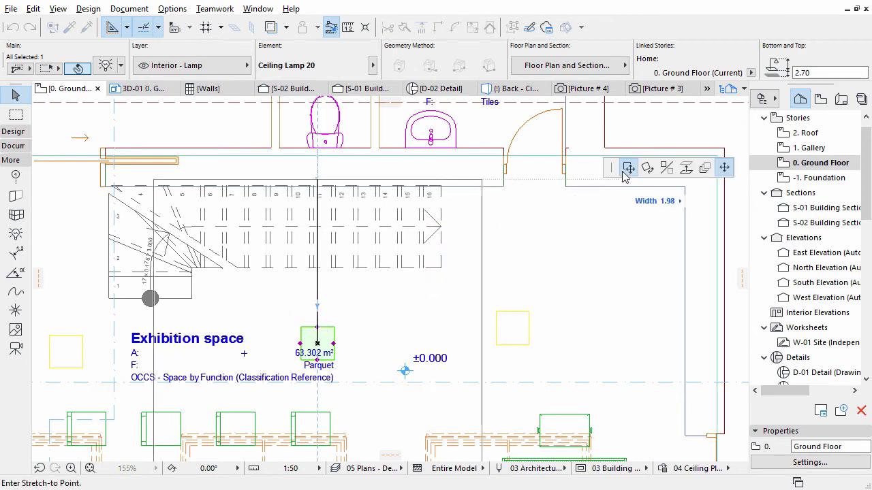
{"action": "left_click", "coordinate": [625, 170]}
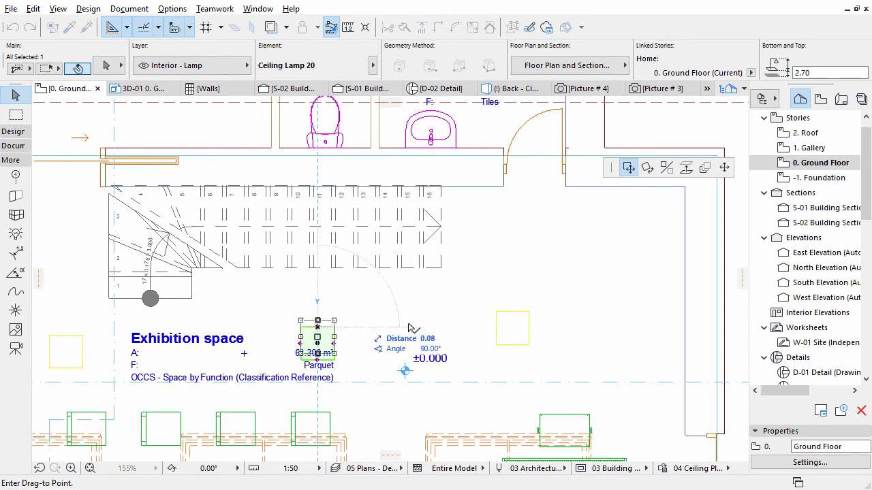
{"action": "left_click", "coordinate": [499, 315]}
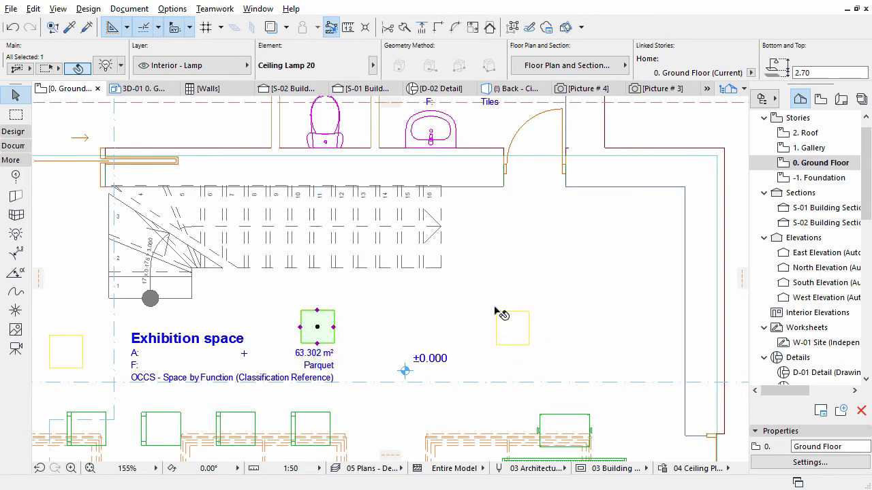
Move the small lamp left of the Exhibition space 0.30 m upward
{"action": "left_click", "coordinate": [87, 342]}
{"action": "left_click", "coordinate": [75, 345]}
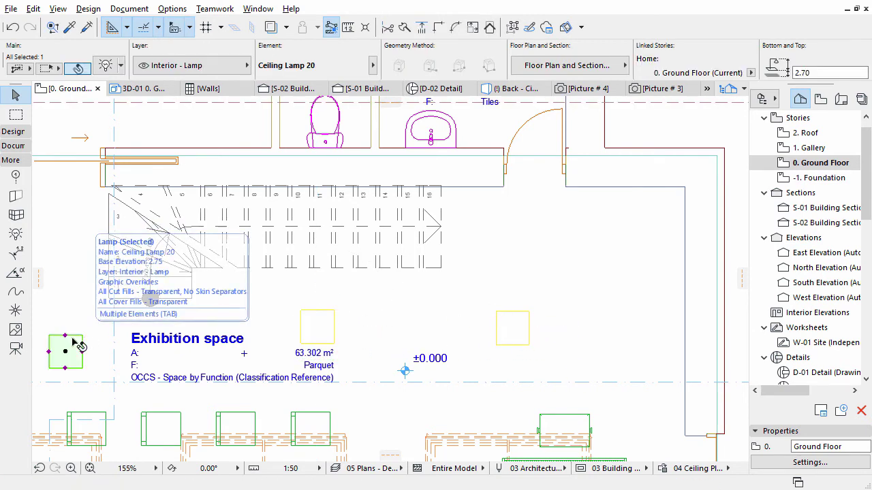
{"action": "left_click", "coordinate": [65, 336]}
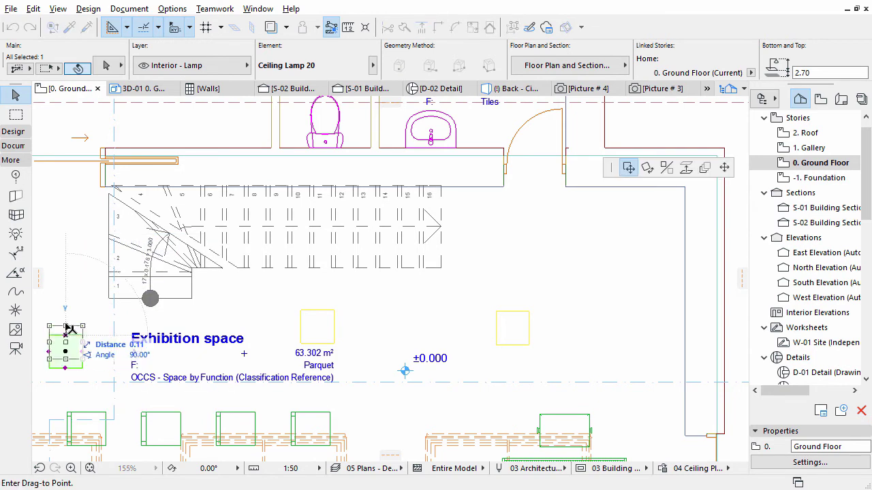
{"action": "left_click", "coordinate": [320, 314]}
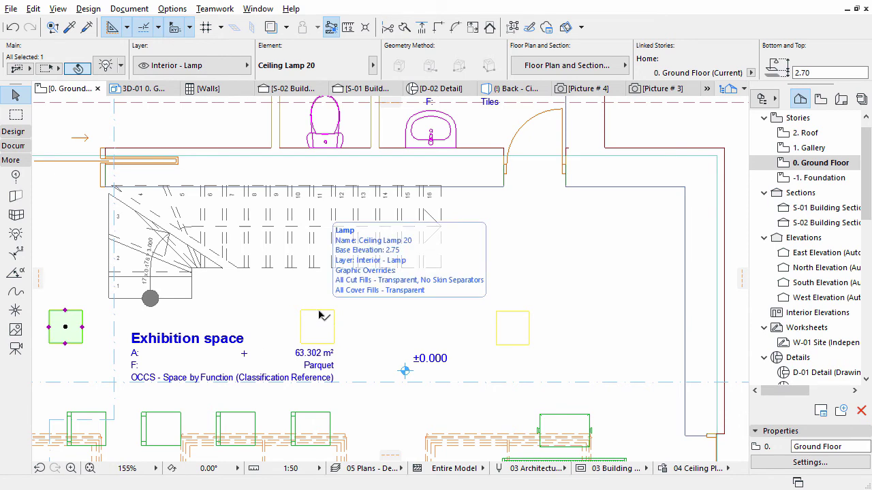
Deselect, switch to the 3D Window and reactivate the Lamp tool
{"action": "key", "text": "Escape"}
{"action": "left_click", "coordinate": [257, 10]}
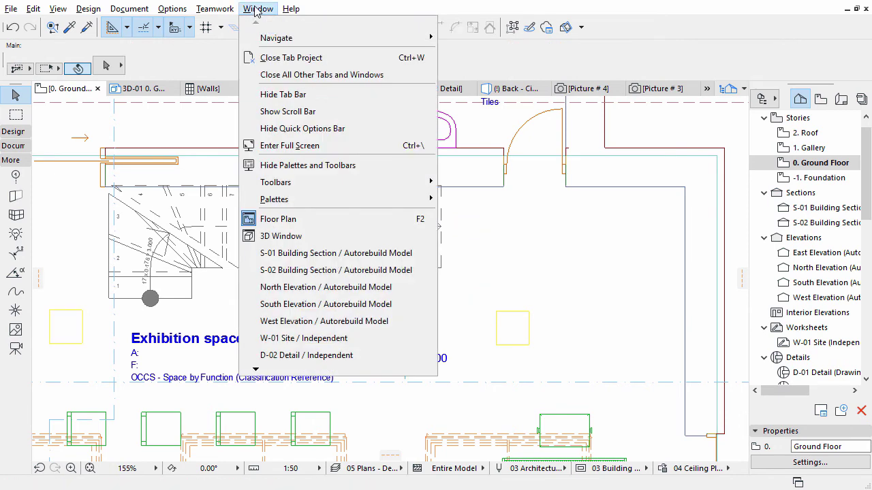
{"action": "left_click", "coordinate": [295, 238]}
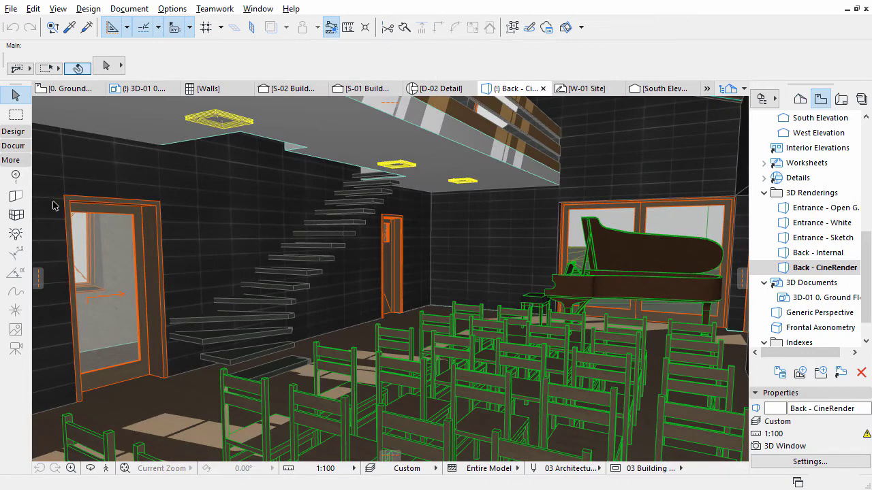
{"action": "left_click", "coordinate": [15, 234]}
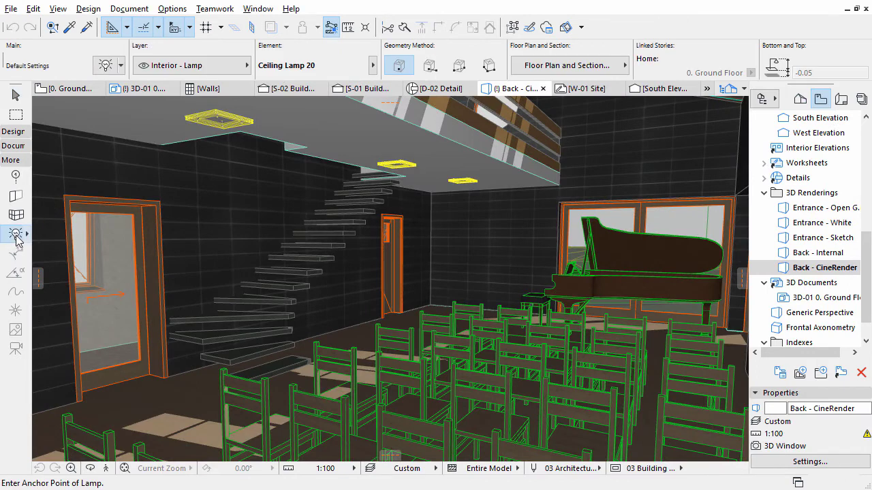
Choose Pendant Lamp 20 in the Lamp Default Settings
{"action": "double_click", "coordinate": [17, 235]}
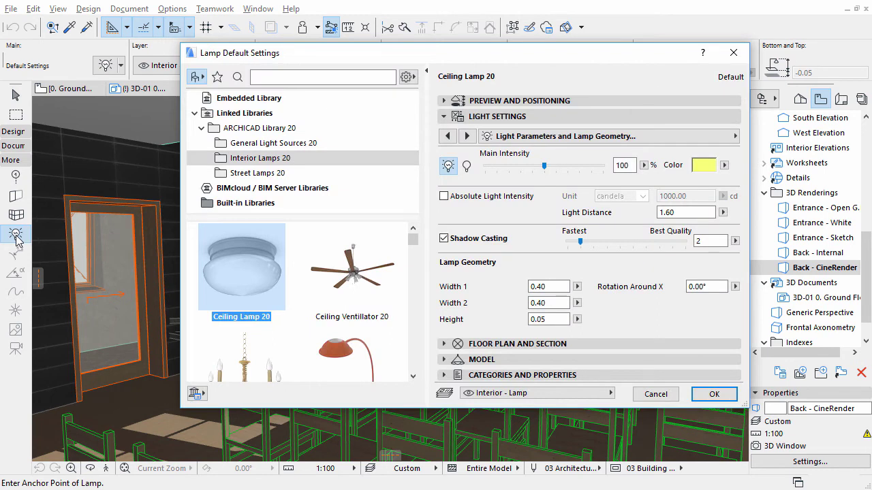
{"action": "left_click", "coordinate": [412, 376]}
{"action": "left_click", "coordinate": [412, 376]}
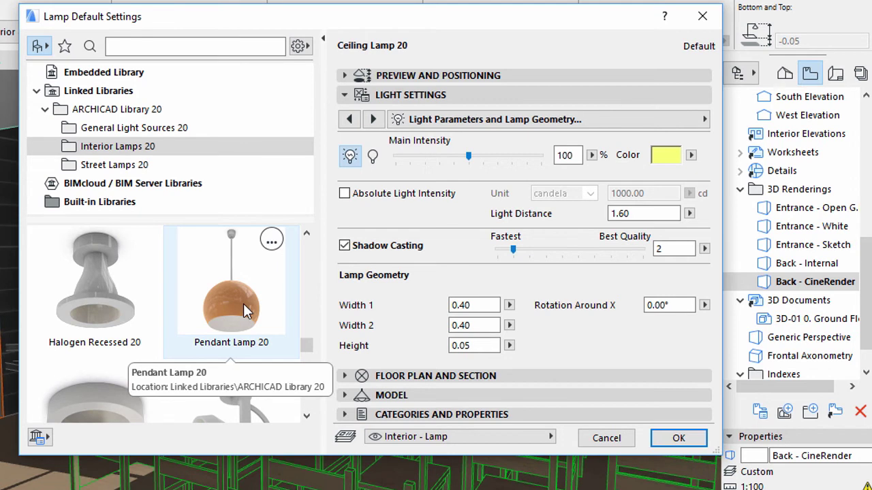
{"action": "left_click", "coordinate": [244, 307]}
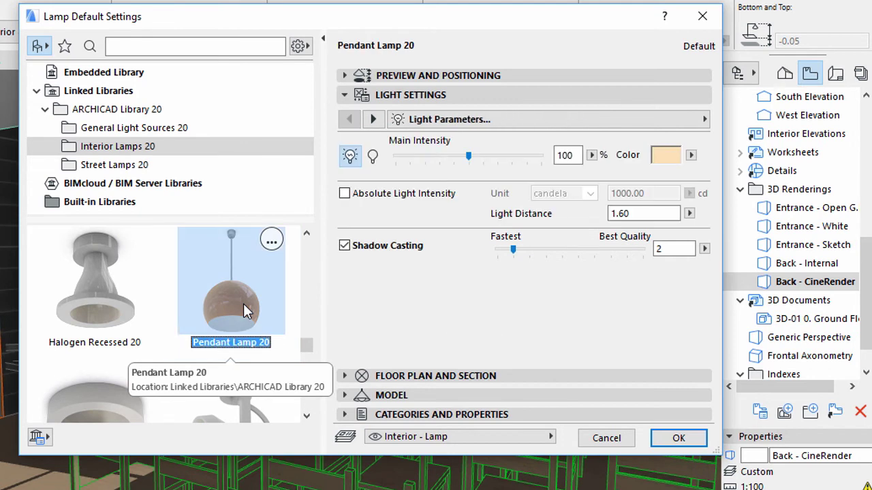
Set the pendant lamp's intensity to 90 and light colour to red
{"action": "left_click", "coordinate": [572, 156]}
{"action": "left_click_drag", "start_coordinate": [571, 156], "coordinate": [552, 160]}
{"action": "type", "text": "90"}
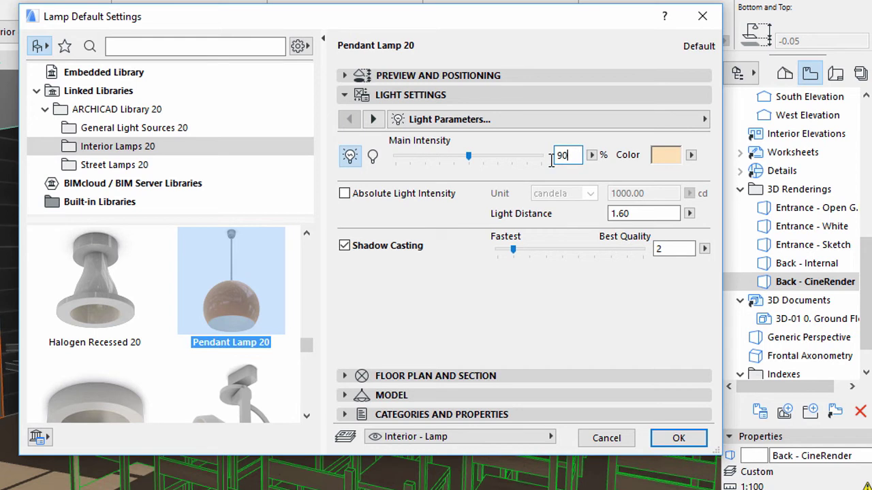
{"action": "key", "text": "Return"}
{"action": "left_click", "coordinate": [669, 156]}
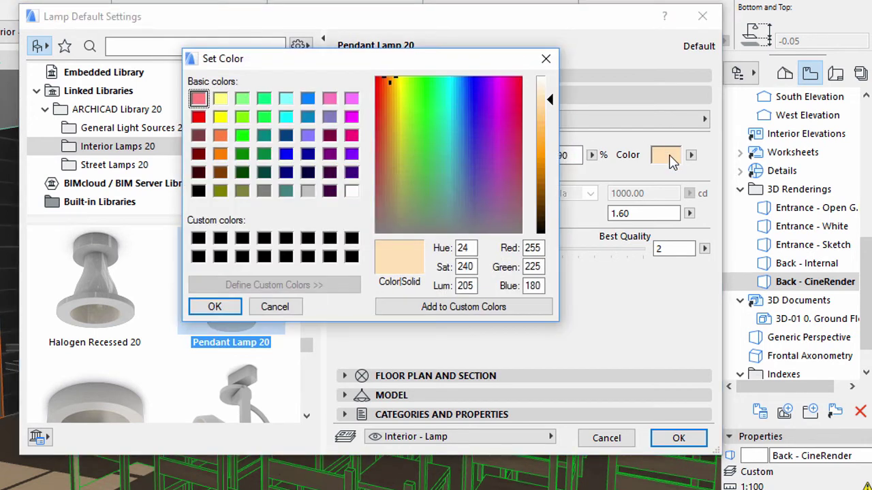
{"action": "left_click", "coordinate": [198, 117]}
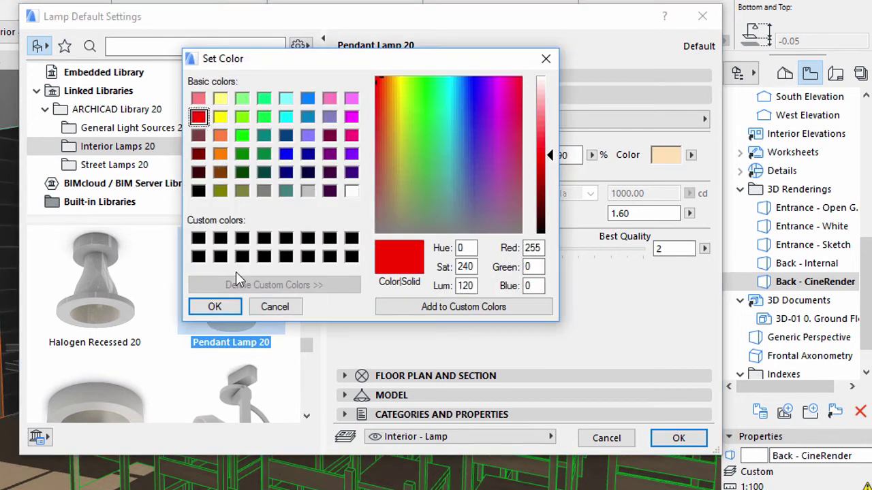
{"action": "left_click", "coordinate": [229, 307]}
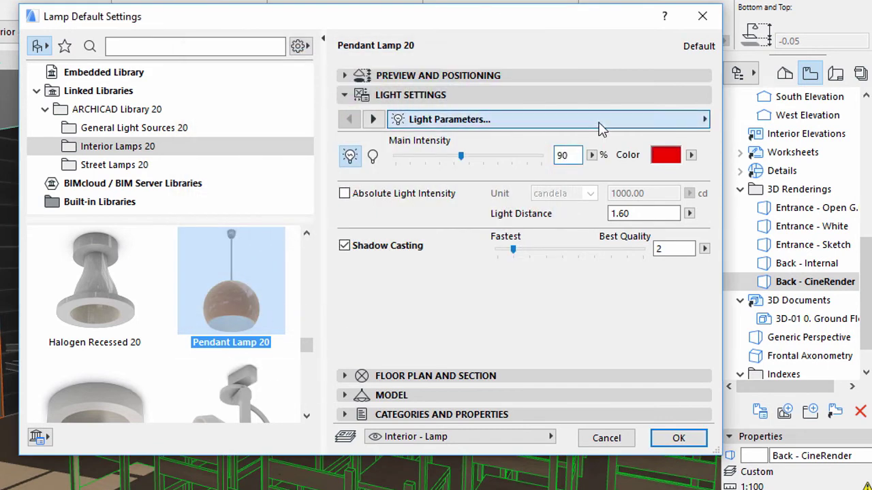
Set the Structure Settings shade to the cylindrical Type 4
{"action": "left_click", "coordinate": [592, 123]}
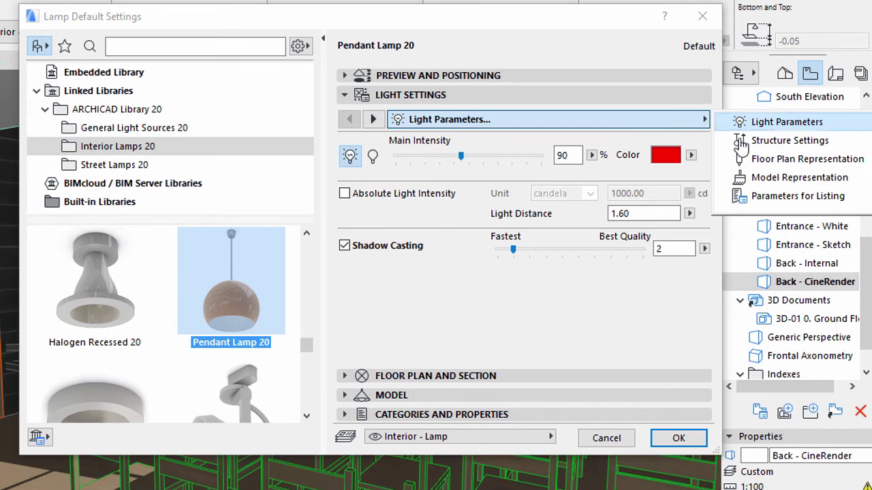
{"action": "left_click", "coordinate": [783, 140]}
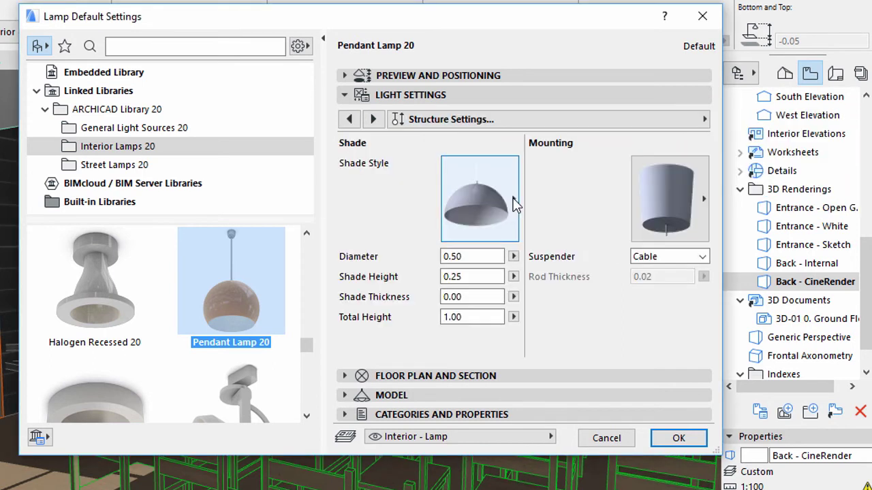
{"action": "left_click", "coordinate": [514, 203]}
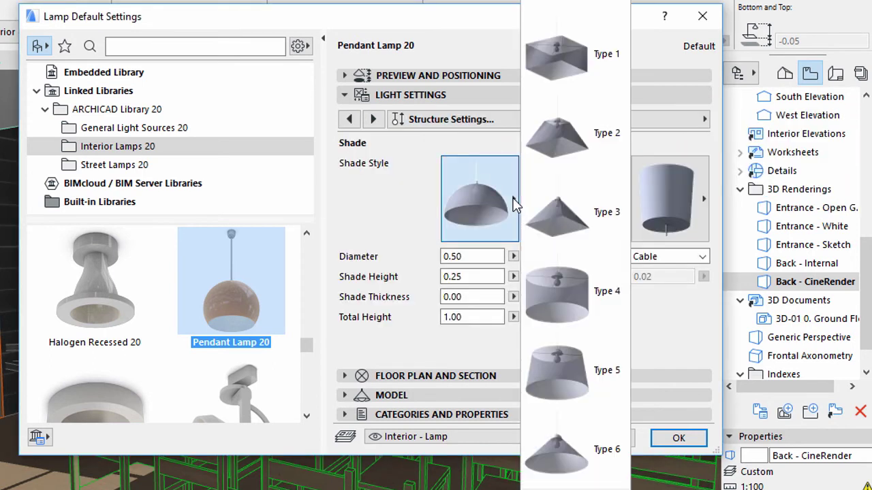
{"action": "left_click", "coordinate": [564, 271]}
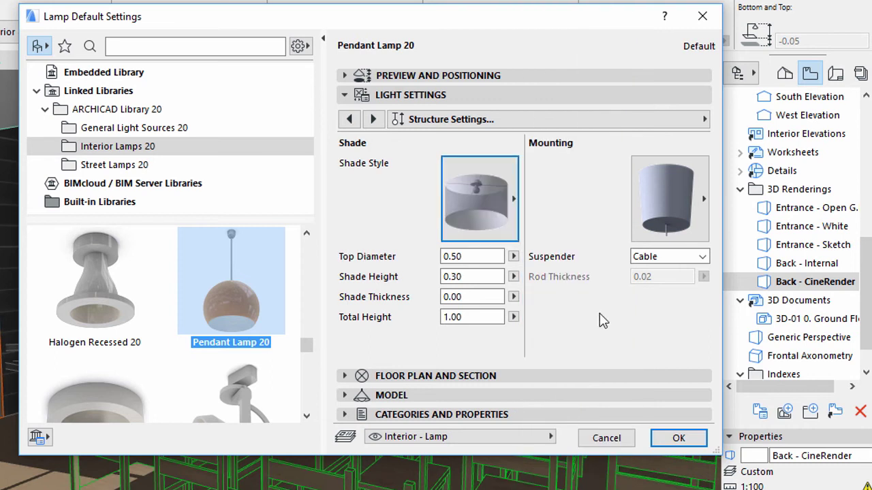
Place a Pendant Lamp 20 on the beam above the piano and stretch its height lower
{"action": "left_click", "coordinate": [678, 439]}
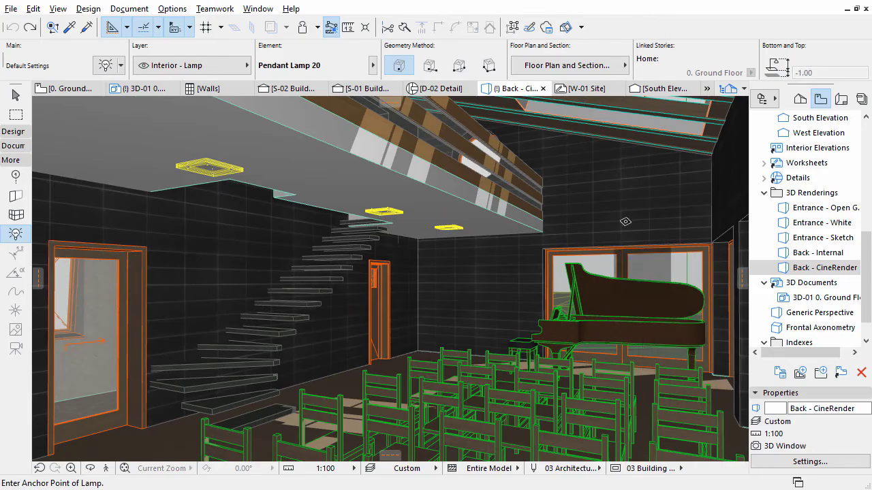
{"action": "left_click", "coordinate": [590, 104]}
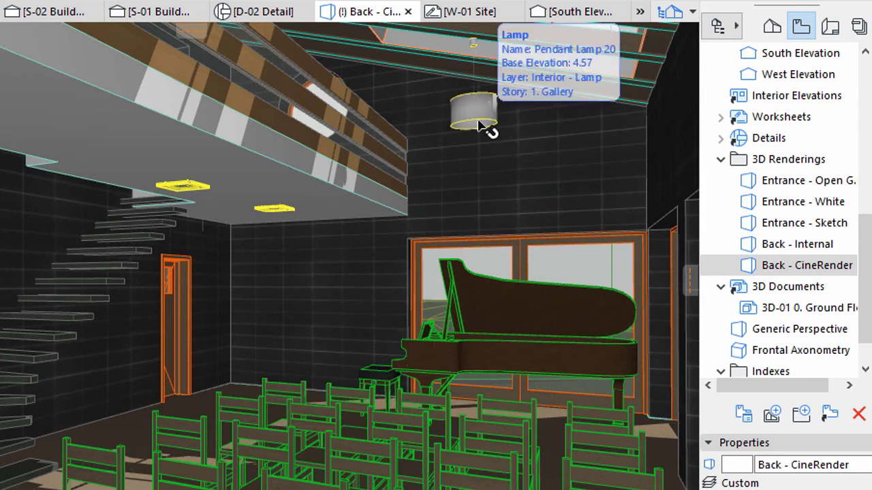
{"action": "left_click", "coordinate": [479, 126]}
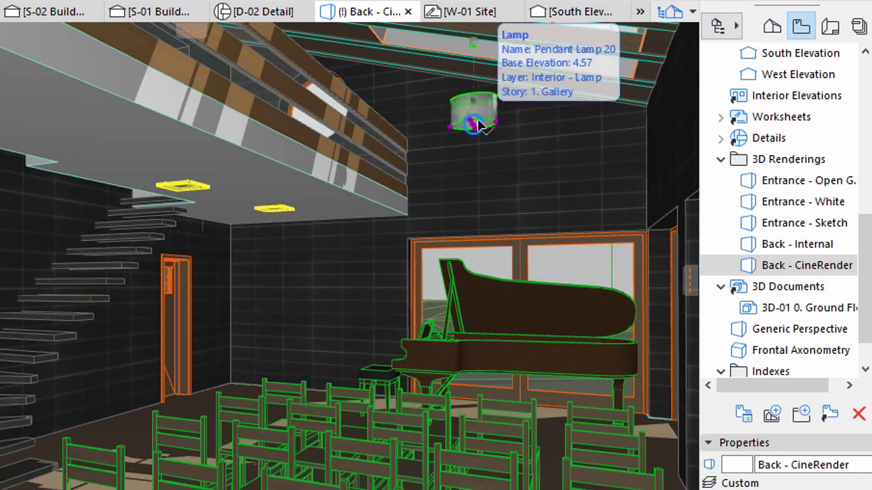
{"action": "left_click", "coordinate": [476, 128]}
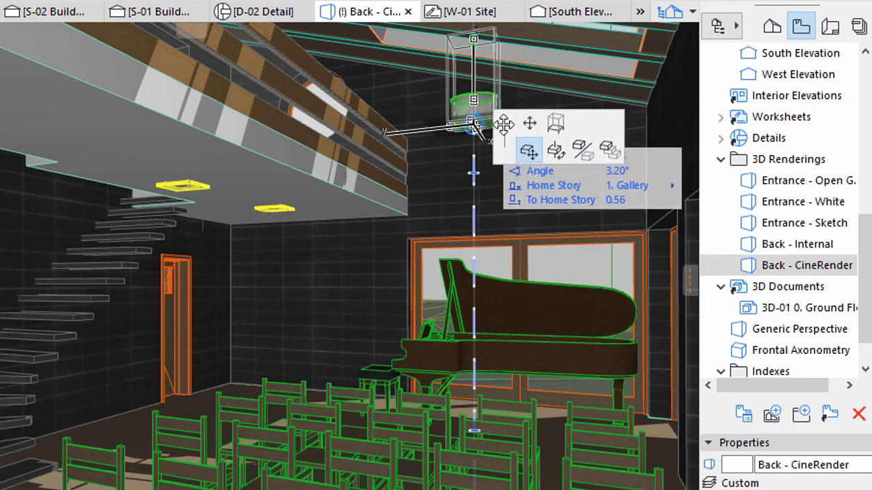
{"action": "left_click", "coordinate": [556, 126]}
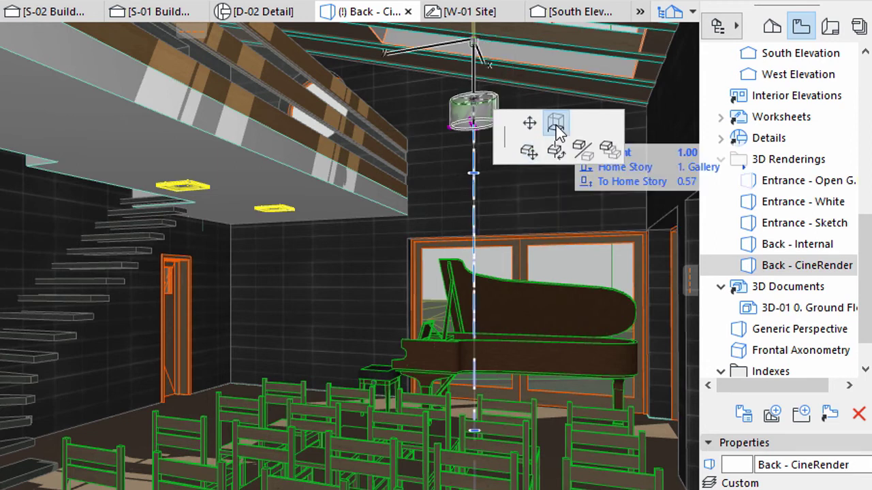
{"action": "left_click", "coordinate": [481, 220]}
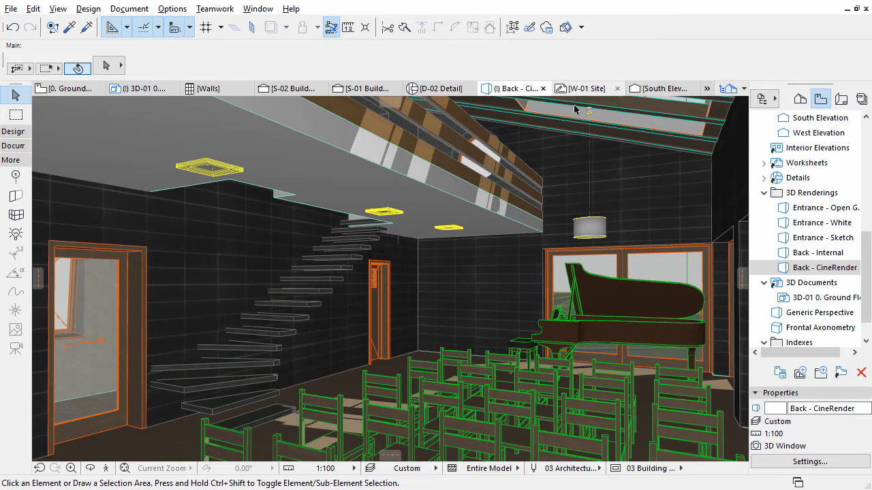
Override the grand piano's surface with Paint - Ivory Black, then deselect it
{"action": "left_click", "coordinate": [558, 327]}
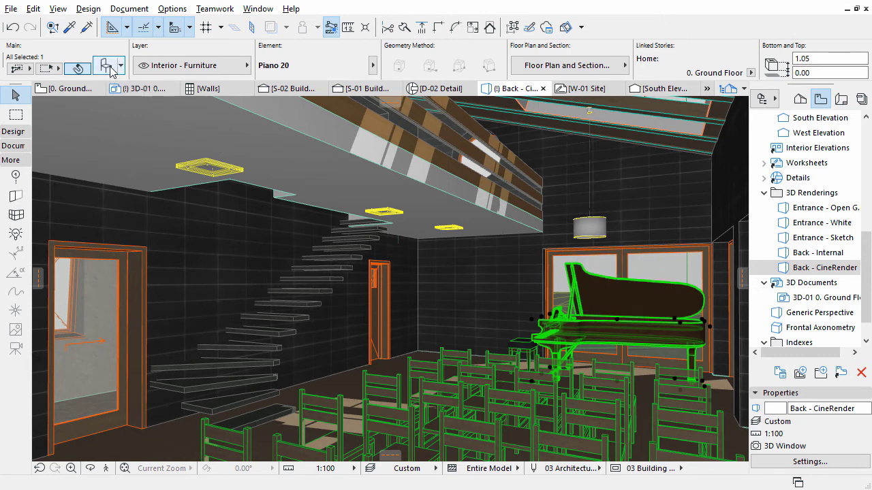
{"action": "left_click", "coordinate": [108, 66]}
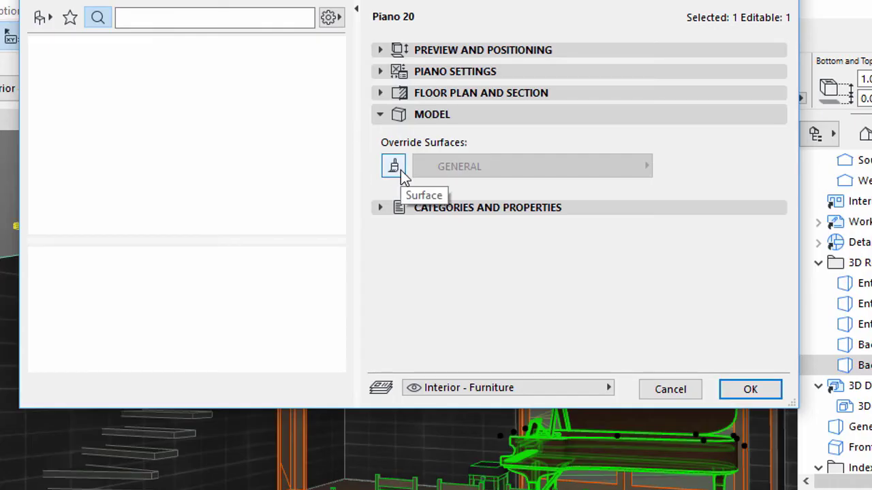
{"action": "left_click", "coordinate": [394, 166]}
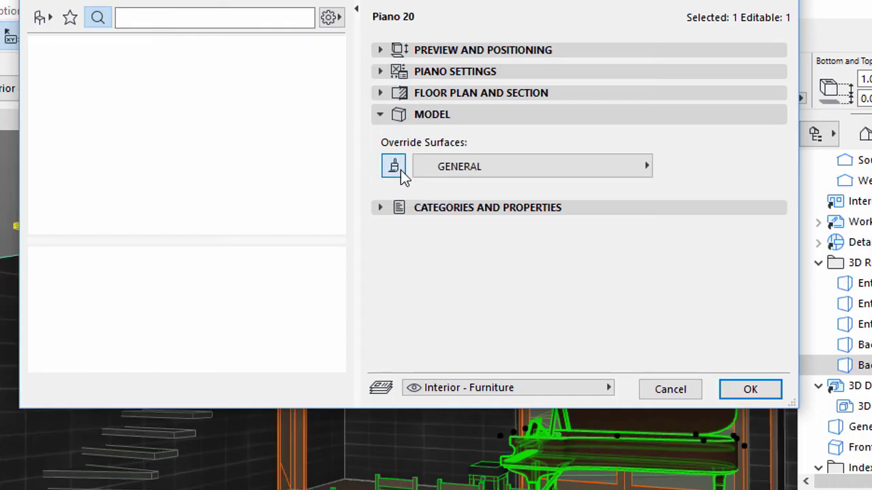
{"action": "left_click", "coordinate": [477, 166]}
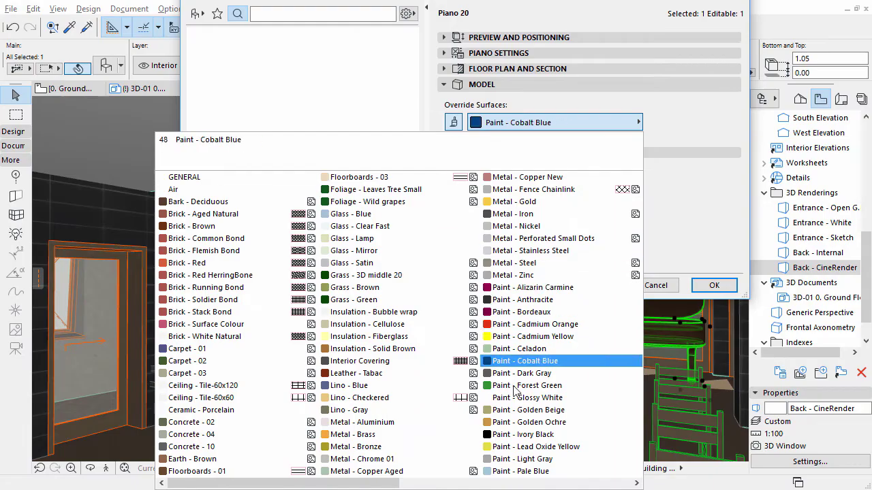
{"action": "left_click", "coordinate": [535, 437]}
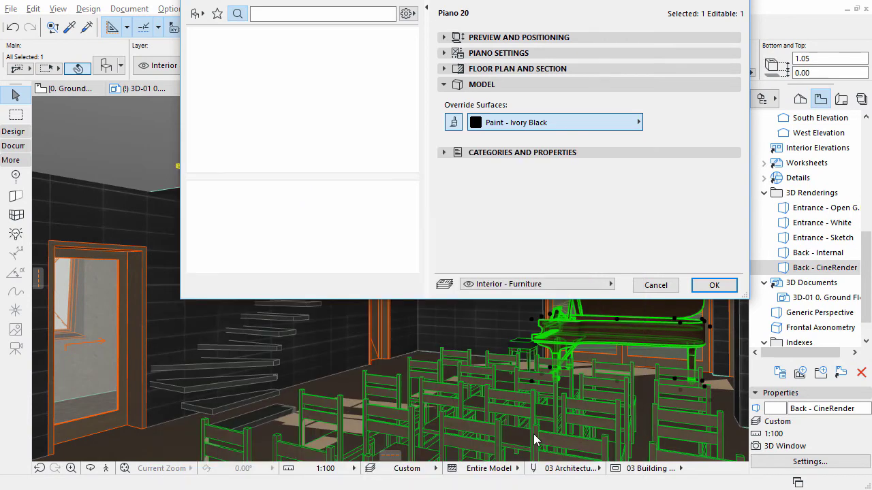
{"action": "left_click", "coordinate": [704, 289]}
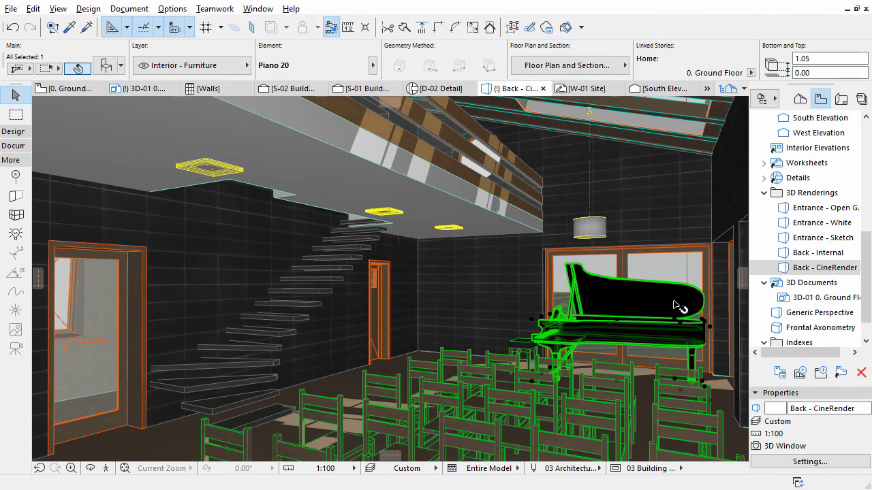
{"action": "left_click", "coordinate": [446, 355]}
Override the Chair Layout 20 surfaces with Wood - Walnut Vertical, then clear the selection
{"action": "left_click", "coordinate": [446, 355]}
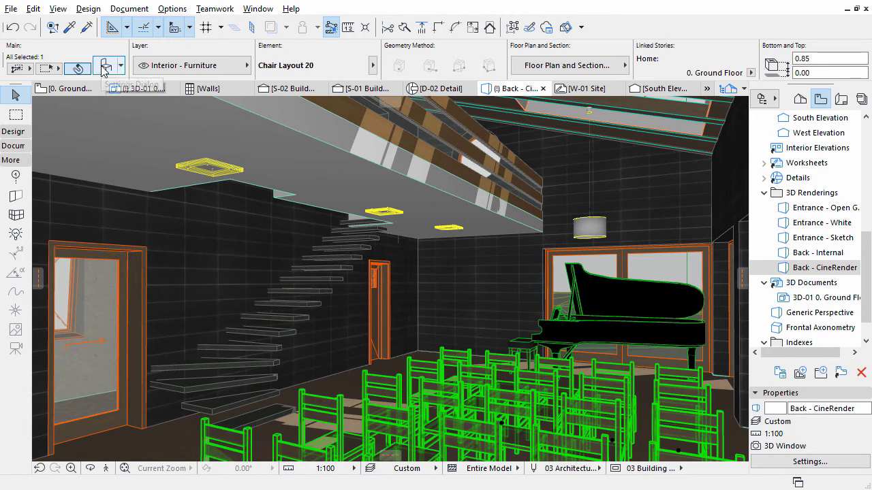
{"action": "left_click", "coordinate": [104, 68]}
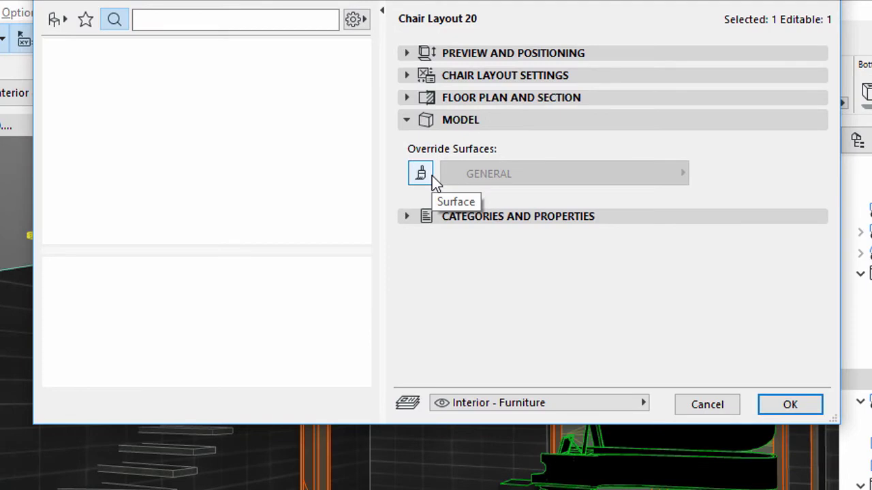
{"action": "left_click", "coordinate": [431, 176]}
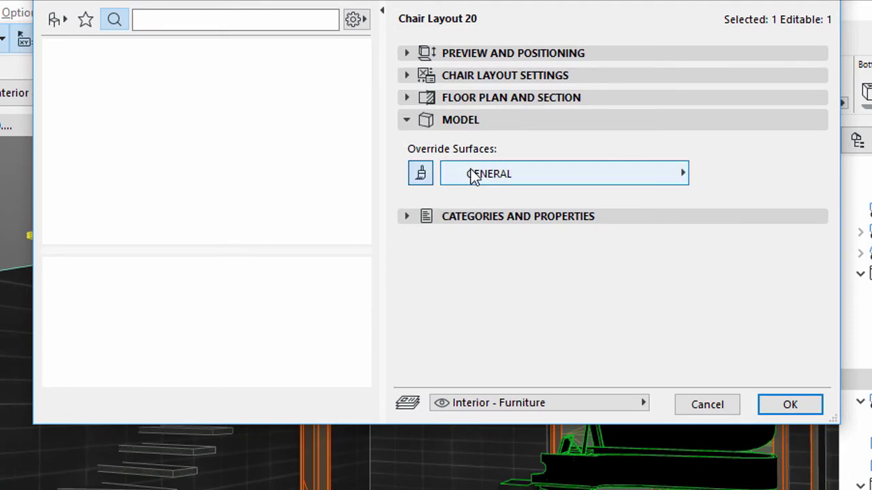
{"action": "left_click", "coordinate": [475, 176]}
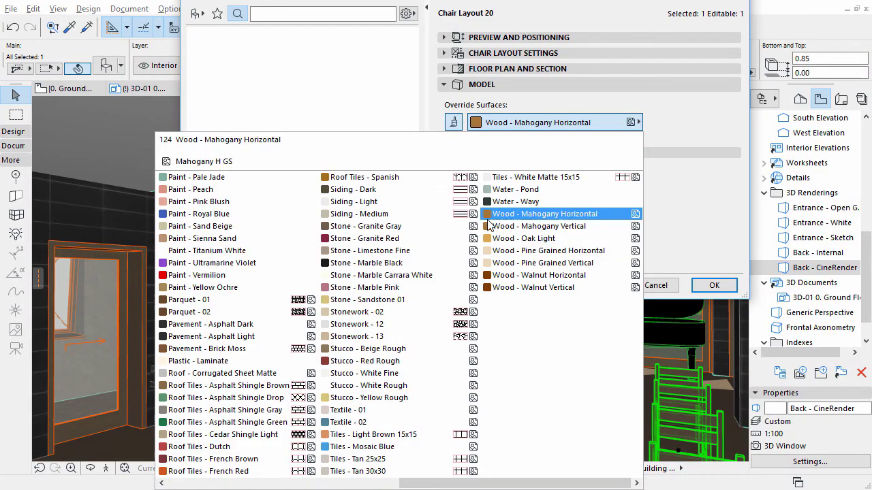
{"action": "left_click", "coordinate": [514, 288]}
{"action": "left_click", "coordinate": [712, 287]}
{"action": "key", "text": "Escape"}
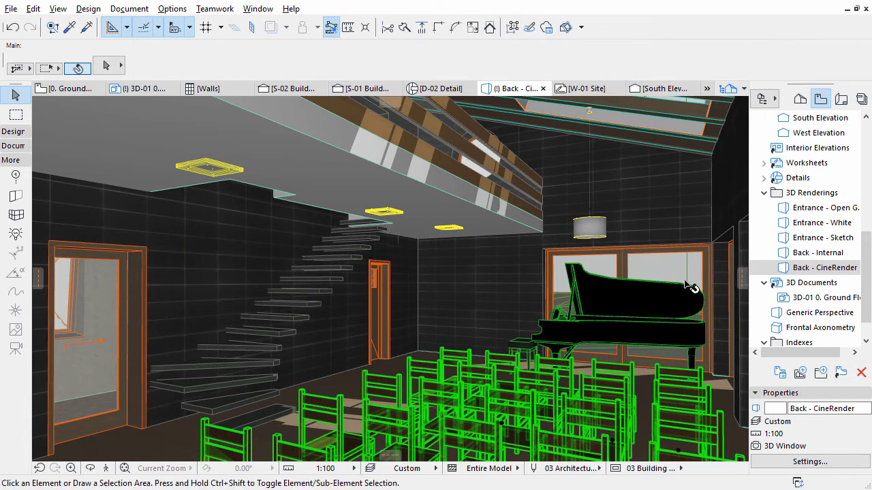
Load the Indoor Daylight Fast scene preset in PhotoRendering Settings and turn off Detailed Settings
{"action": "left_click", "coordinate": [130, 9]}
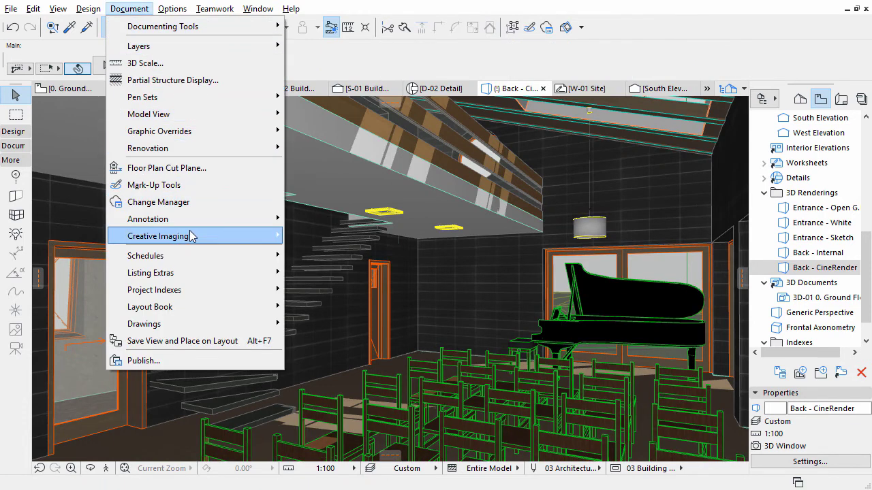
{"action": "mouse_move", "coordinate": [158, 236]}
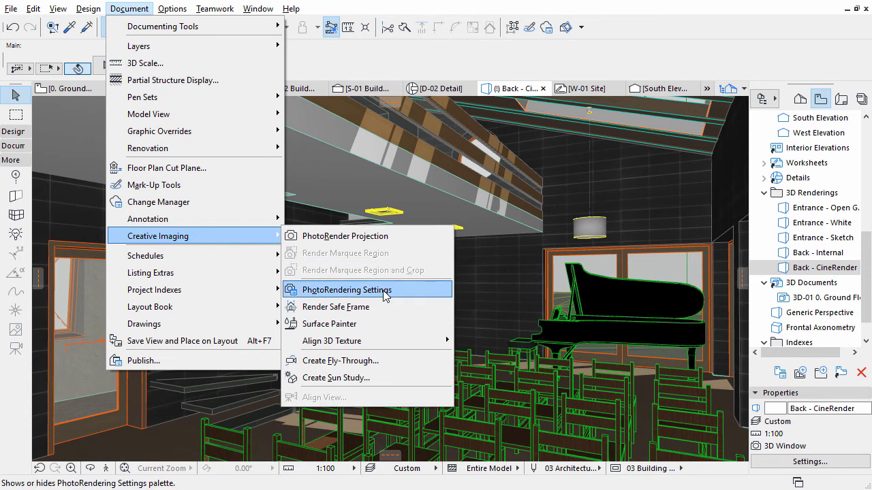
{"action": "left_click", "coordinate": [386, 294]}
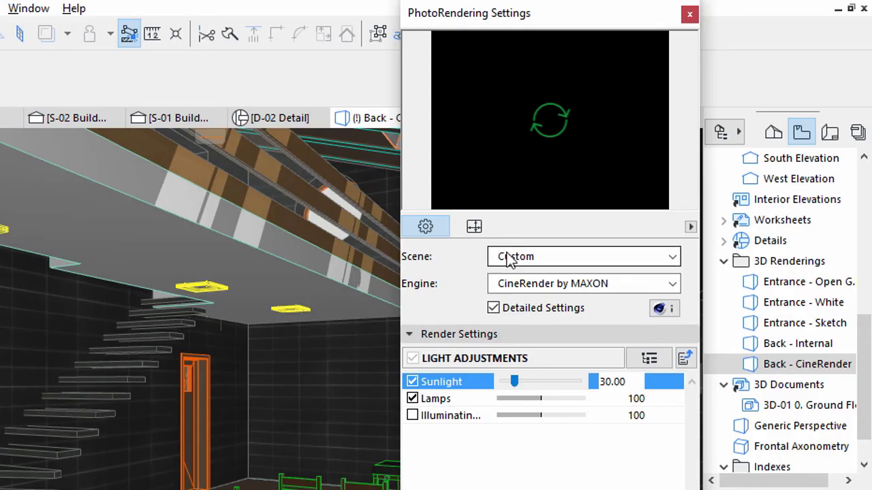
{"action": "left_click", "coordinate": [510, 259]}
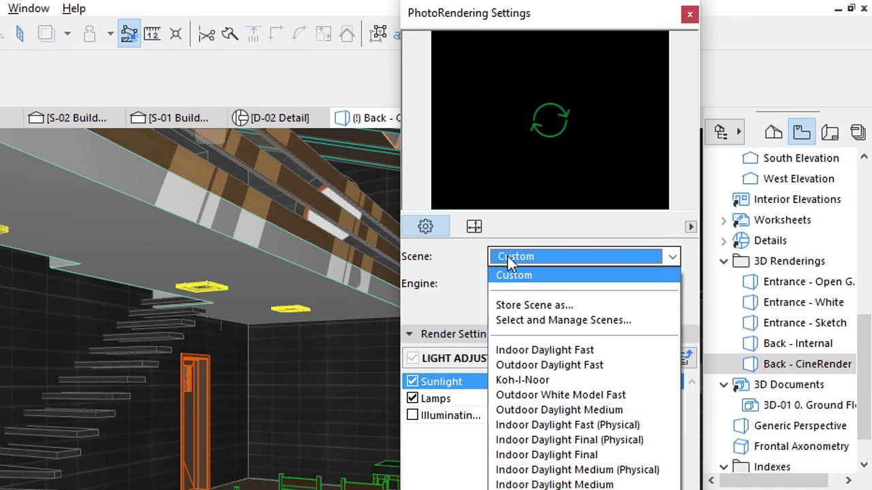
{"action": "left_click", "coordinate": [529, 320]}
{"action": "left_click", "coordinate": [124, 190]}
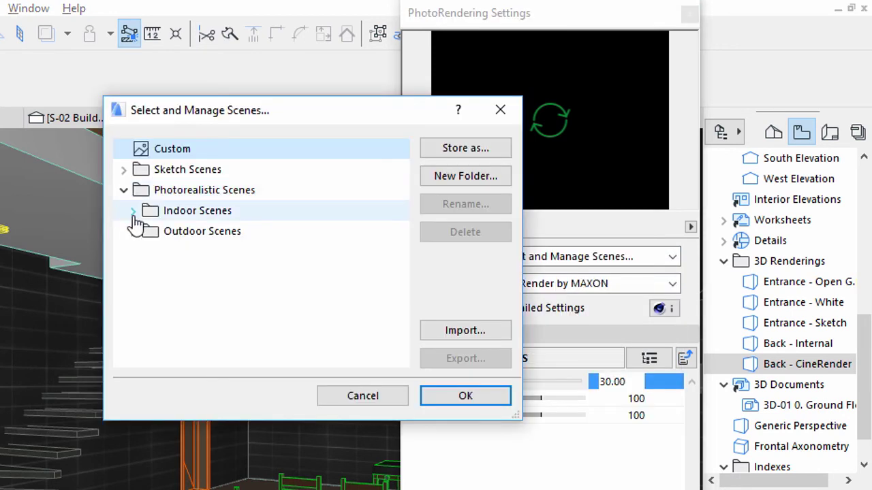
{"action": "left_click", "coordinate": [133, 212]}
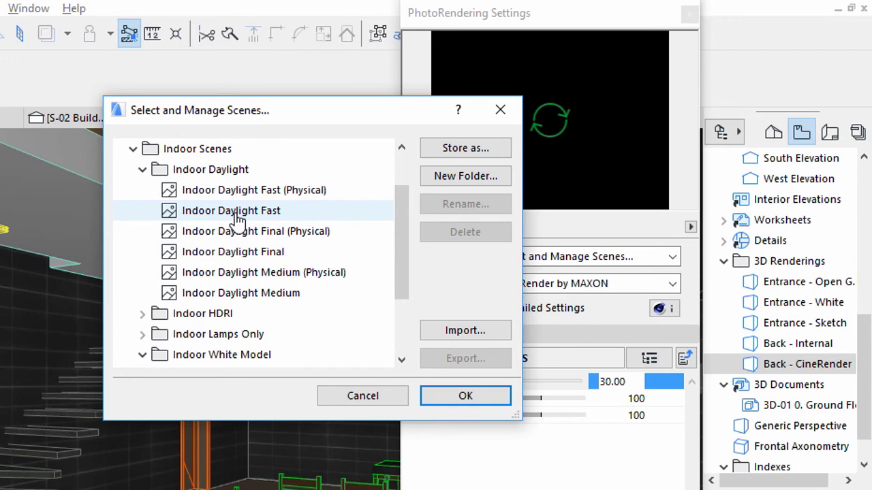
{"action": "left_click", "coordinate": [234, 213]}
{"action": "left_click", "coordinate": [462, 396]}
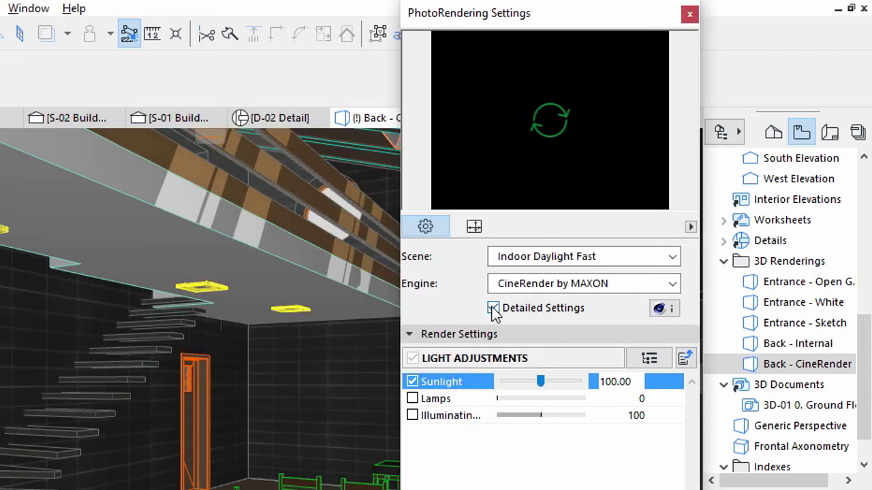
{"action": "left_click", "coordinate": [493, 308]}
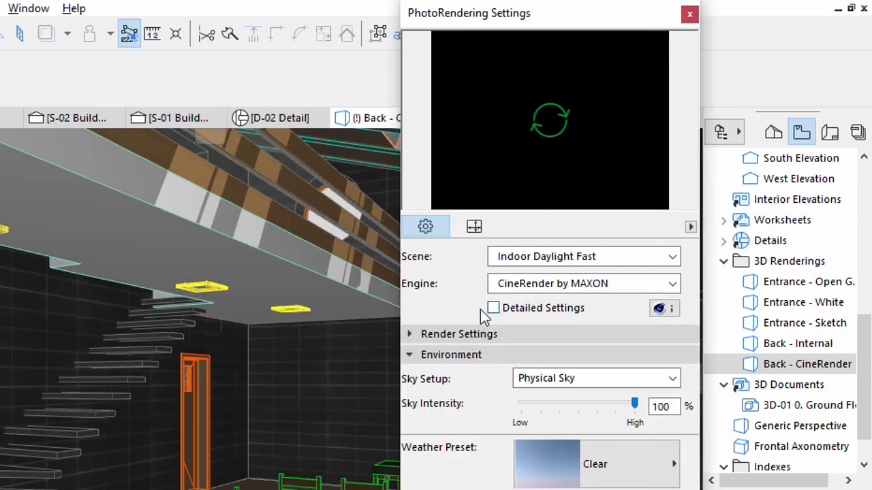
In Render Settings, set Sun intensity to 30% and Lamps intensity to 100%
{"action": "left_click", "coordinate": [408, 334]}
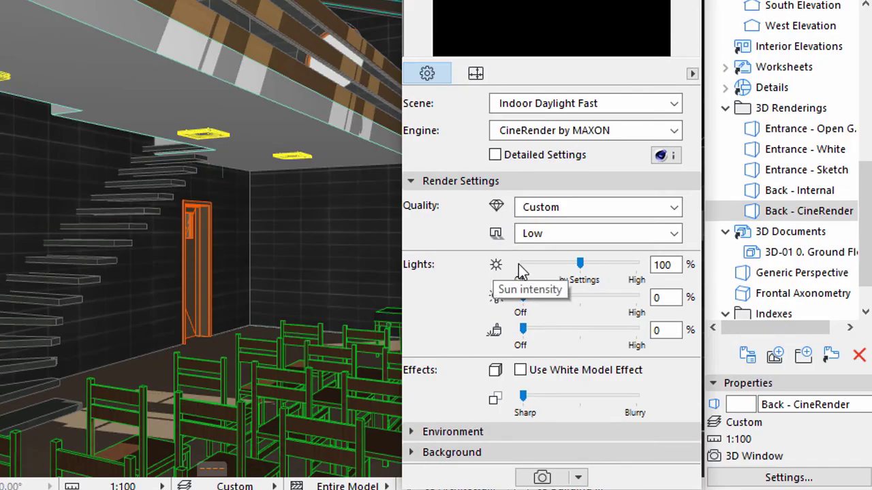
{"action": "double_click", "coordinate": [674, 265]}
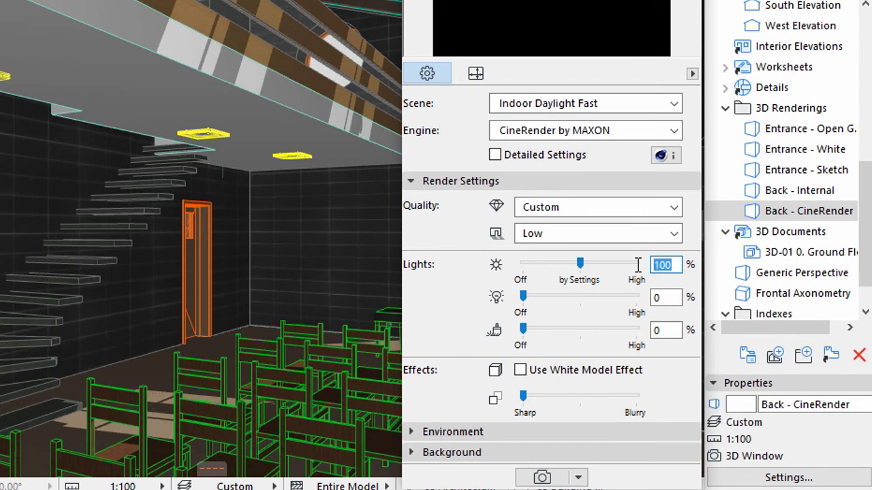
{"action": "type", "text": "30"}
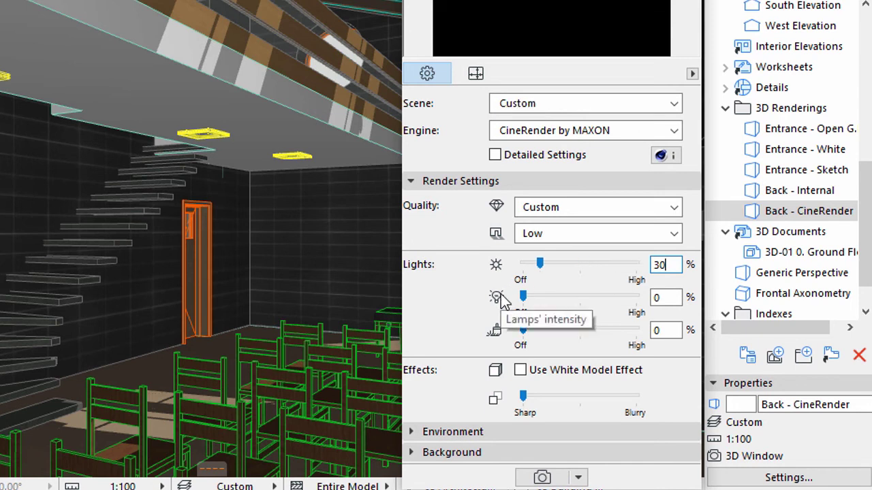
{"action": "left_click", "coordinate": [648, 298]}
{"action": "type", "text": "100"}
{"action": "key", "text": "Return"}
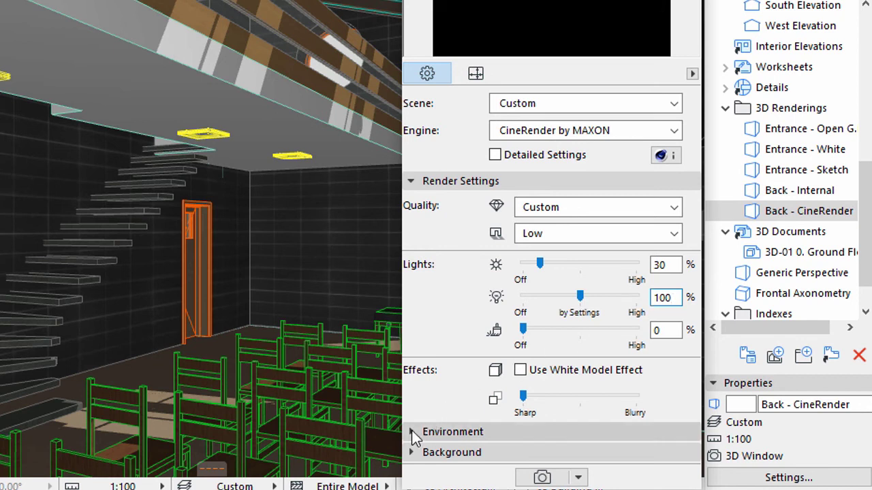
Set the Environment's Weather Preset to Bluenight instead of Clear
{"action": "left_click", "coordinate": [412, 432]}
{"action": "left_click", "coordinate": [526, 308]}
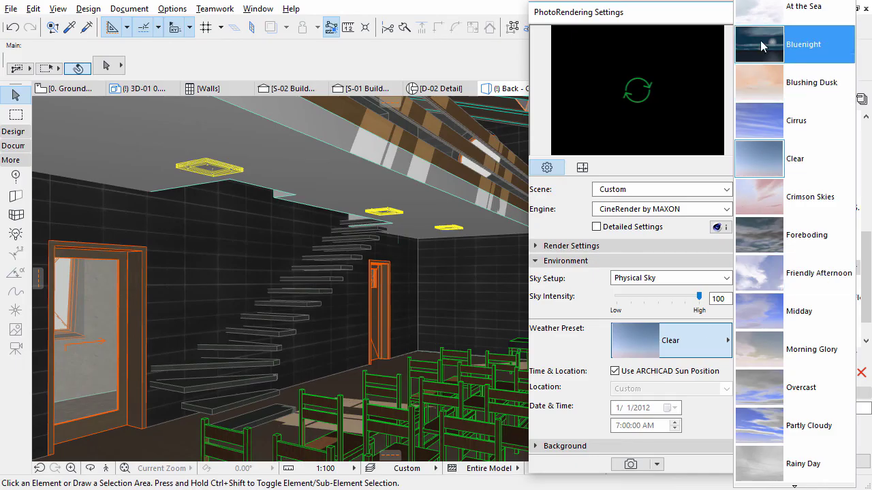
{"action": "left_click", "coordinate": [761, 45]}
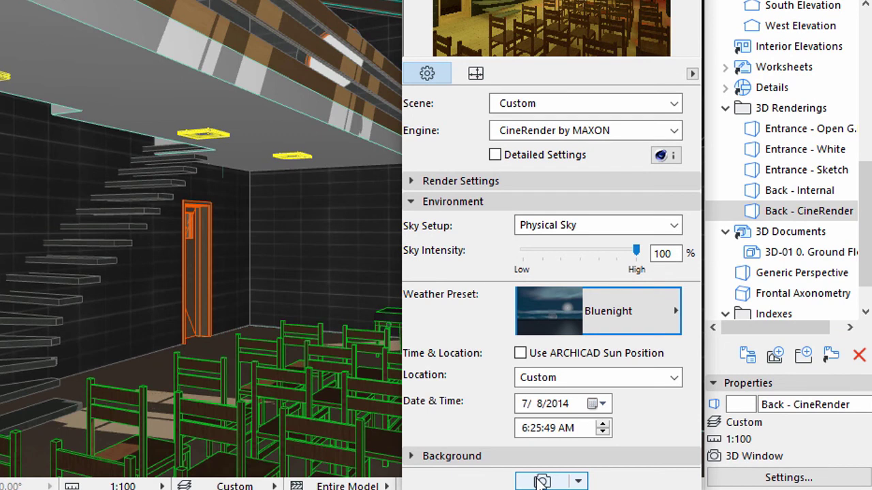
Start the CineRender render of the interior and let it finish
{"action": "left_click", "coordinate": [542, 482]}
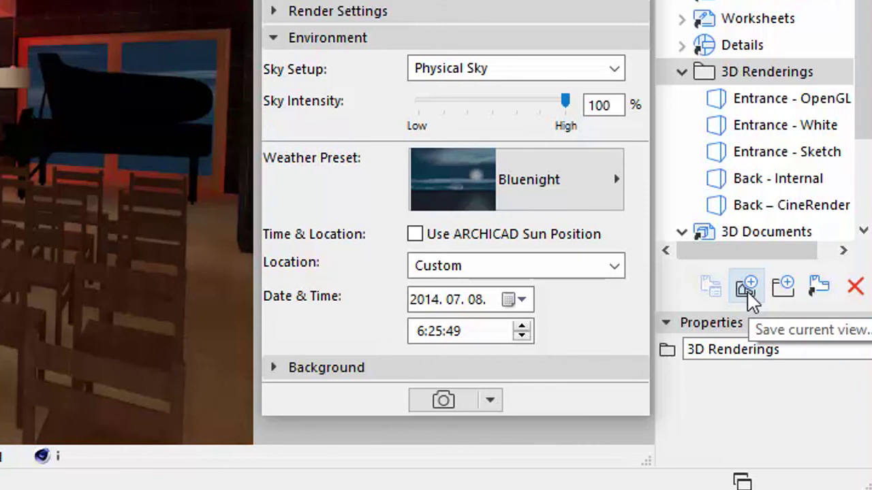
Save the current view in the Navigator with the custom name 'Interior - CineRender'
{"action": "left_click", "coordinate": [746, 289]}
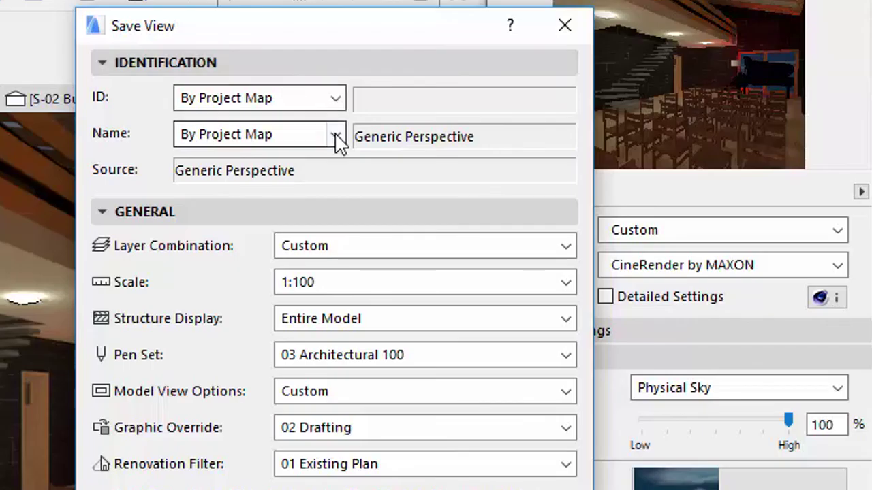
{"action": "left_click", "coordinate": [336, 134]}
{"action": "left_click", "coordinate": [315, 175]}
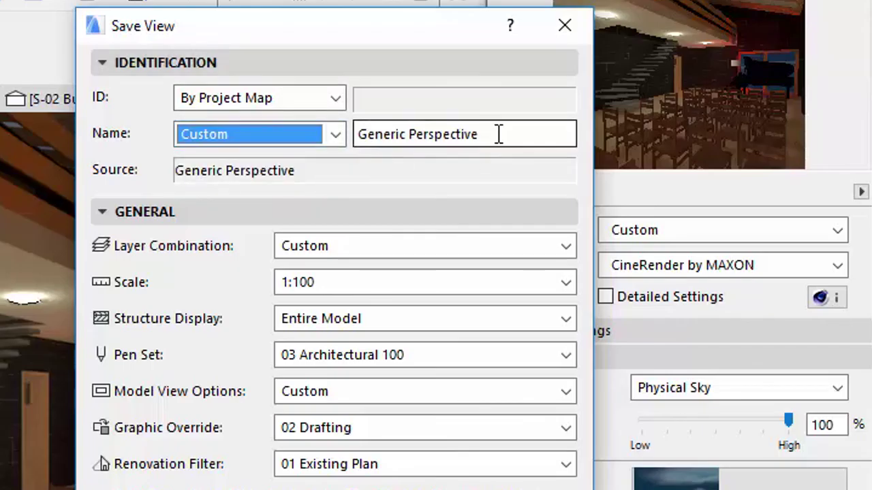
{"action": "left_click_drag", "start_coordinate": [497, 134], "coordinate": [381, 109]}
{"action": "type", "text": "Interior - CineRender"}
{"action": "left_click", "coordinate": [314, 152]}
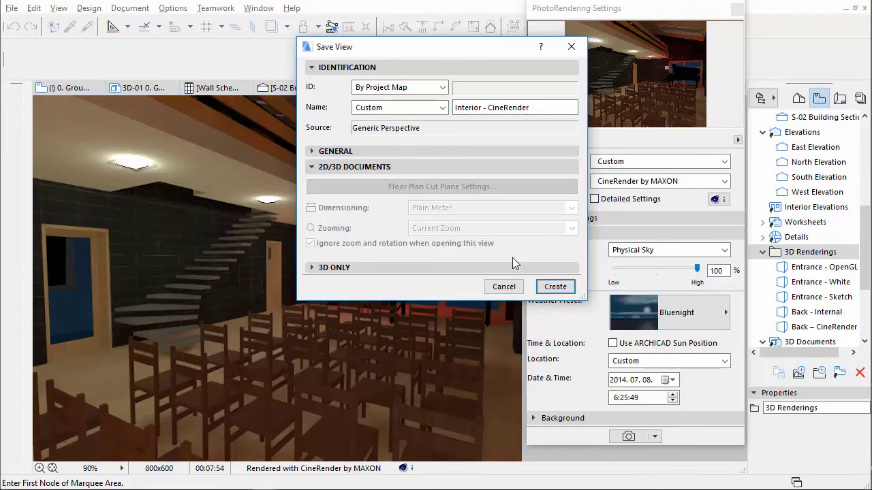
{"action": "left_click", "coordinate": [555, 289]}
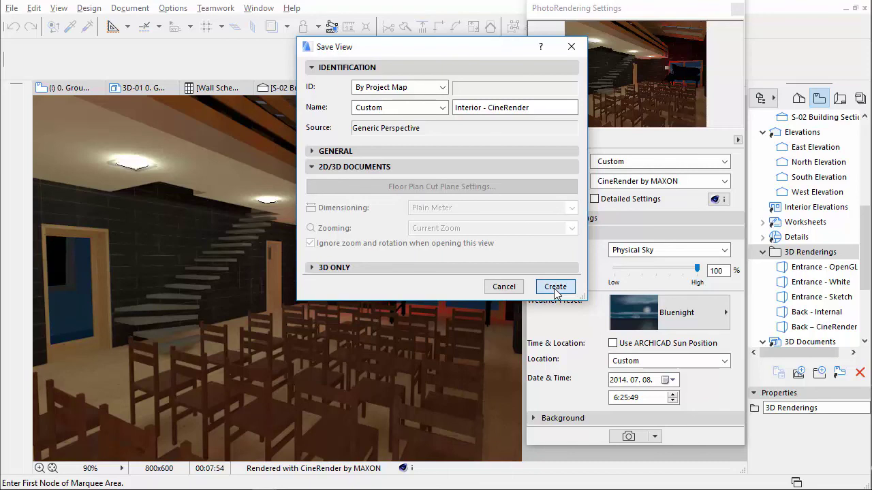